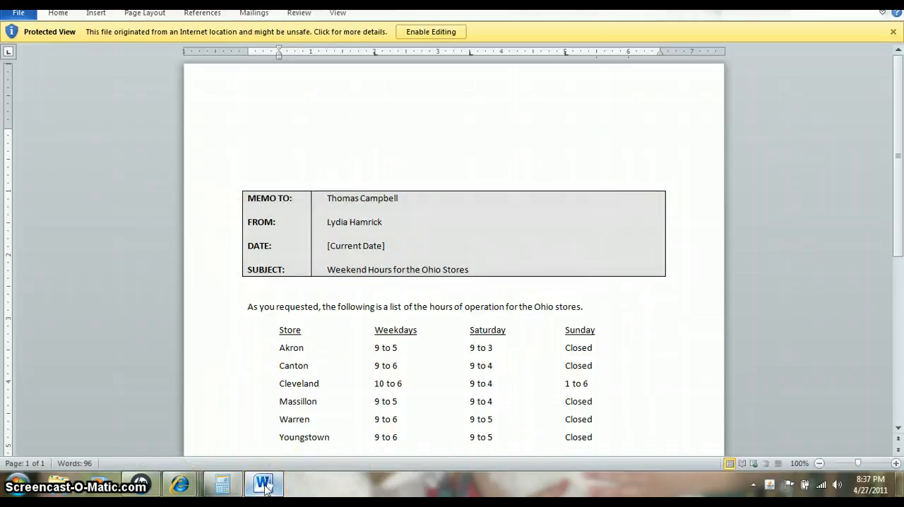
Check the assignment files on the Blackboard page in Internet Explorer, and return to the blank Memo document in Word
{"action": "mouse_move", "coordinate": [266, 486]}
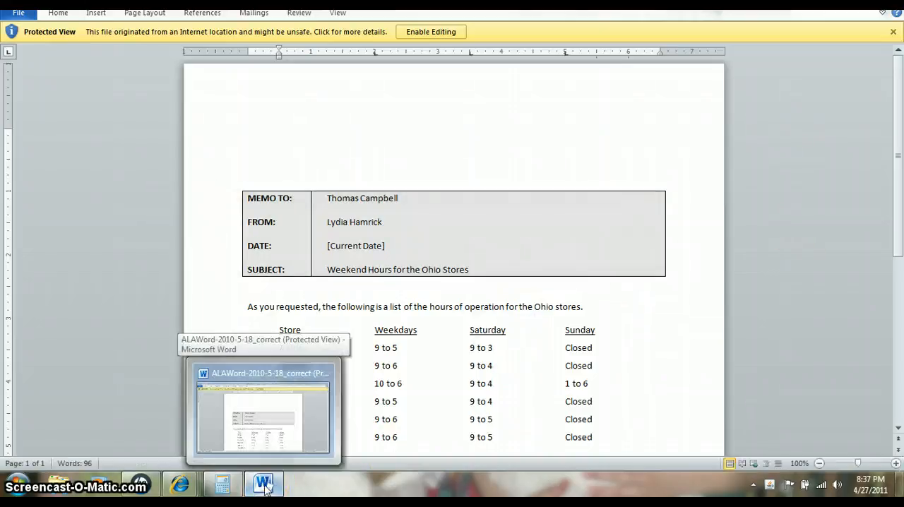
{"action": "left_click", "coordinate": [259, 405]}
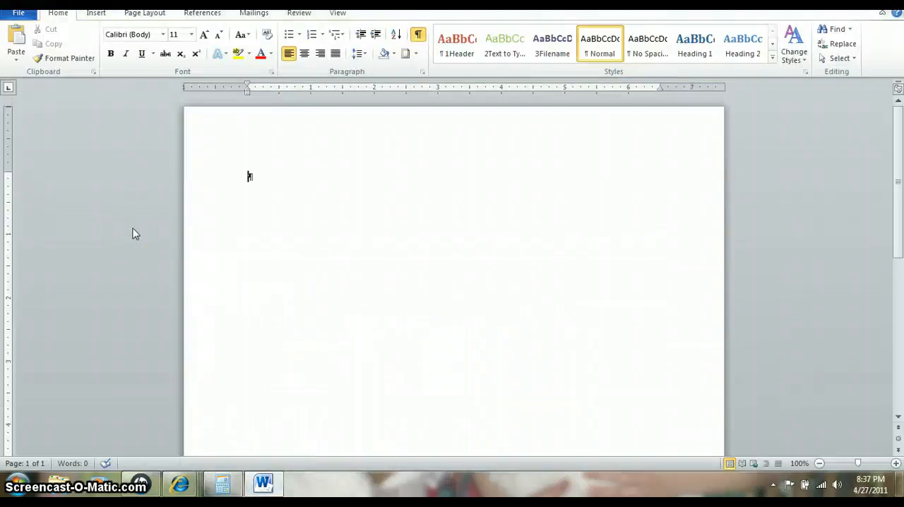
{"action": "mouse_move", "coordinate": [186, 486]}
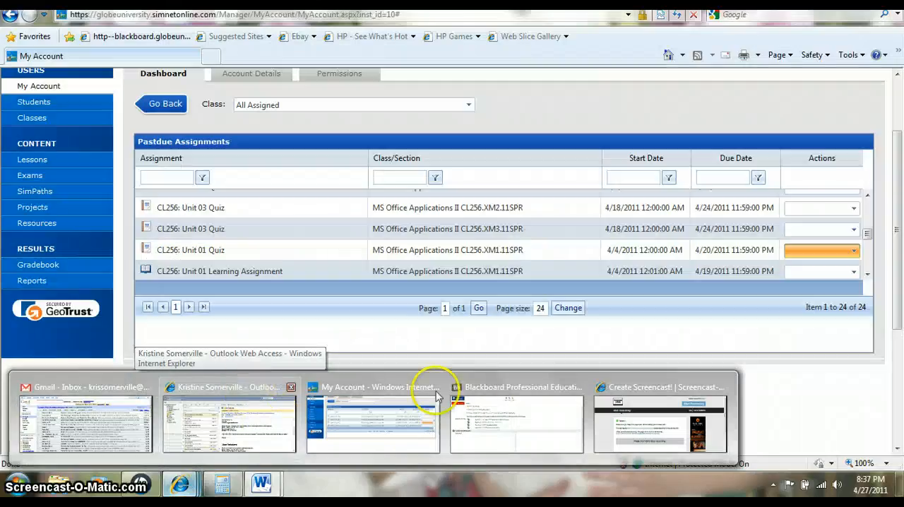
{"action": "left_click", "coordinate": [470, 399]}
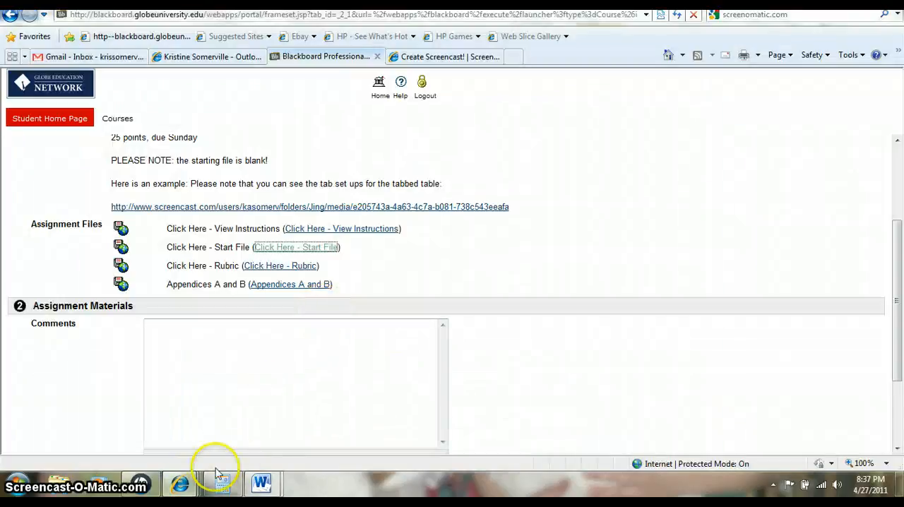
{"action": "mouse_move", "coordinate": [182, 483]}
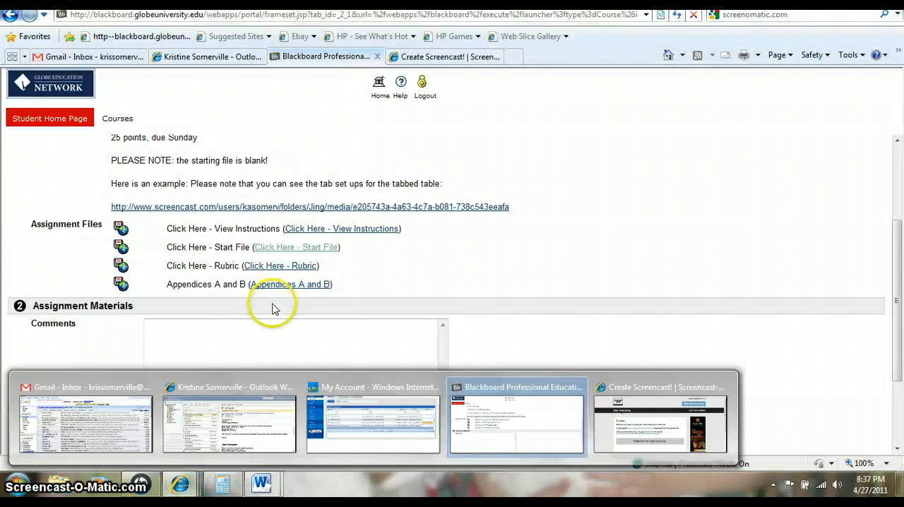
{"action": "mouse_move", "coordinate": [260, 483]}
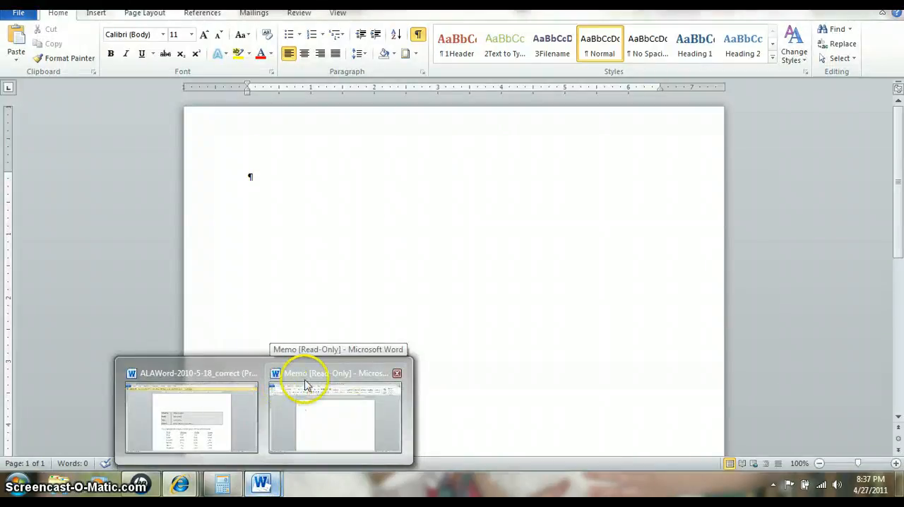
{"action": "left_click", "coordinate": [305, 385]}
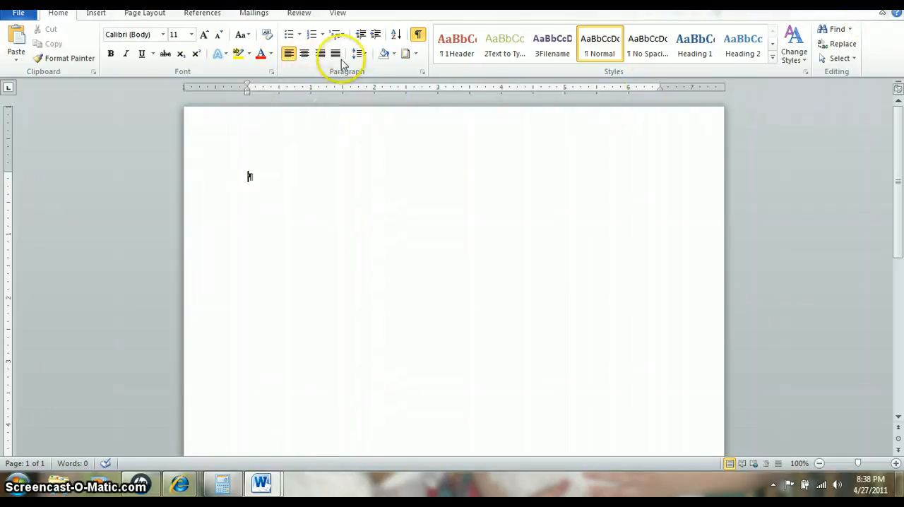
Set a left tab stop at 1 inch on the ruler for the empty first paragraph
{"action": "left_click", "coordinate": [336, 14]}
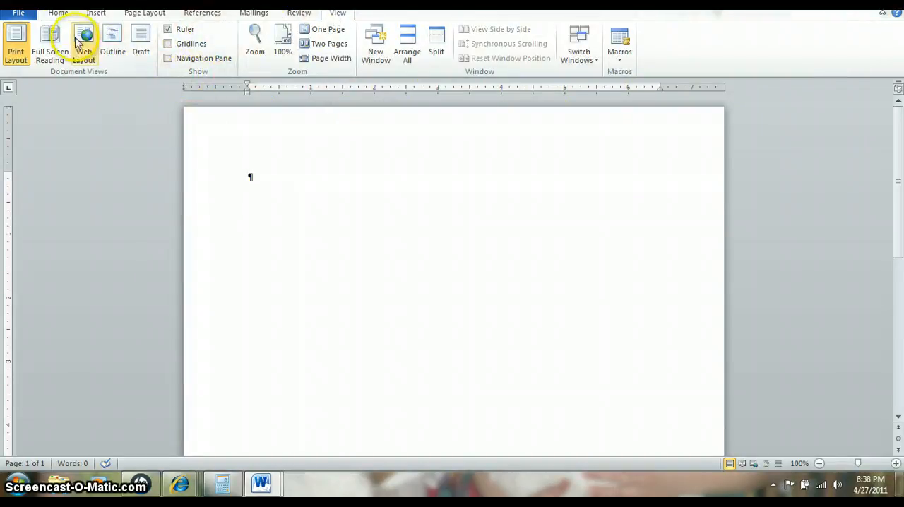
{"action": "left_click", "coordinate": [61, 13]}
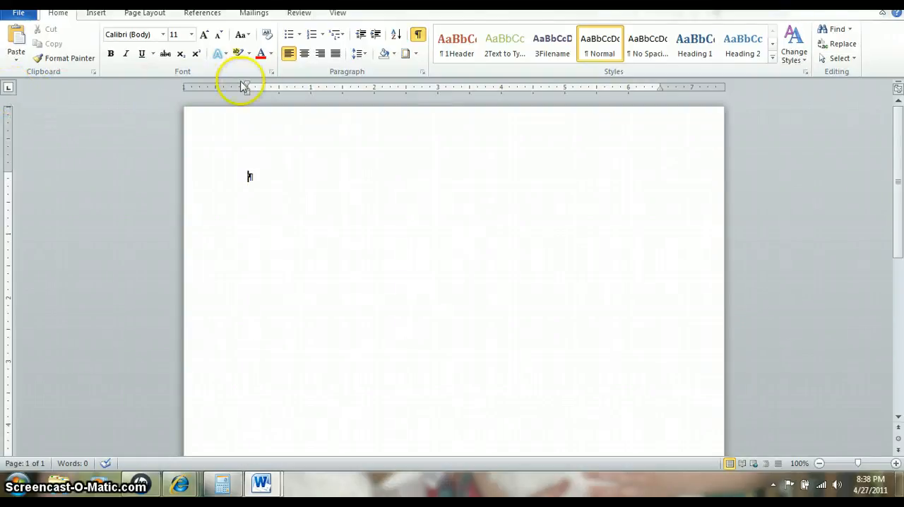
{"action": "left_click", "coordinate": [312, 89]}
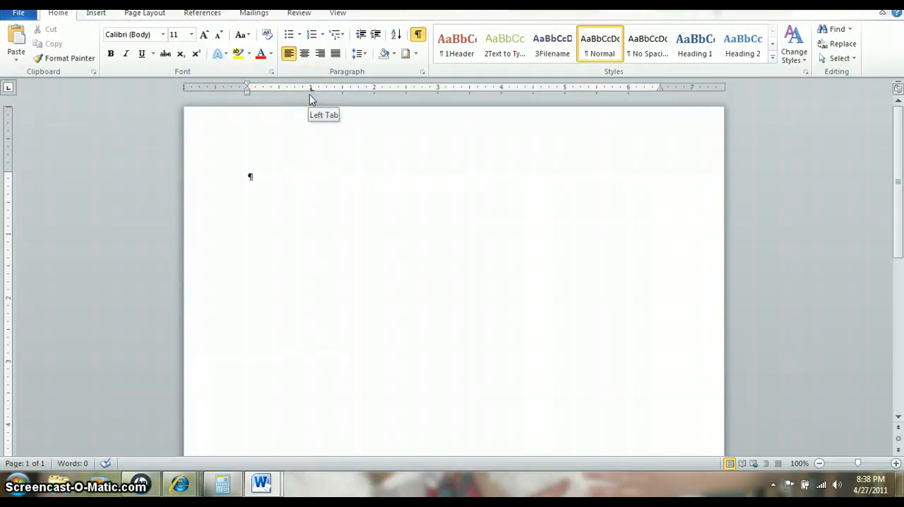
{"action": "left_click", "coordinate": [363, 202]}
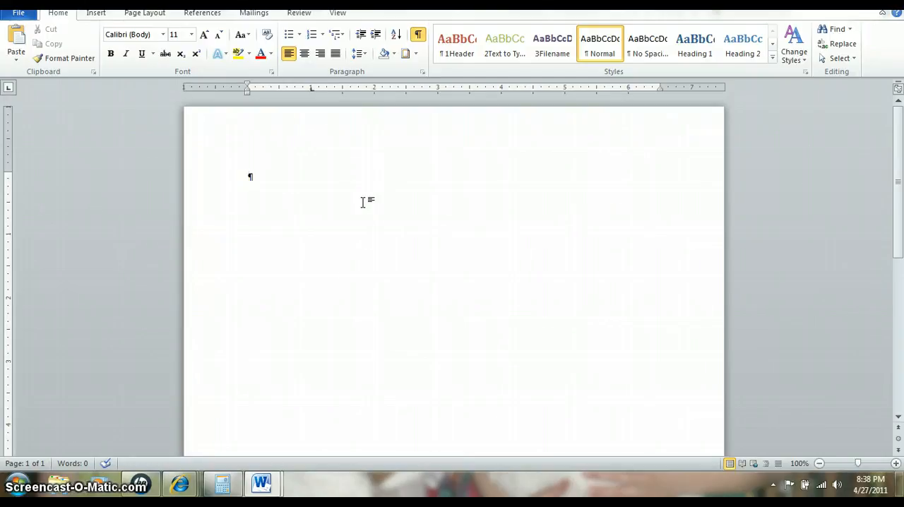
Enter the MEMO TO: line with the recipient's full name aligned at the tab stop
{"action": "type", "text": "MEMO"}
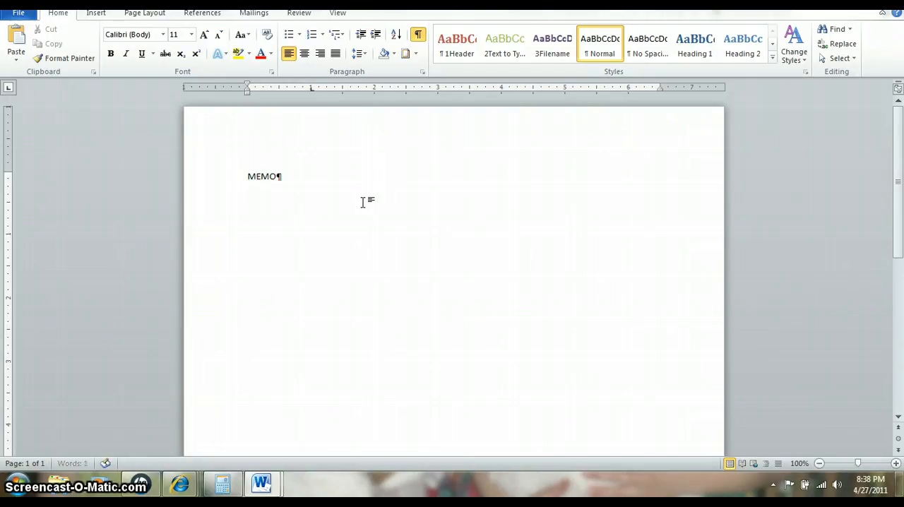
{"action": "type", "text": " TO:"}
{"action": "type", "text": "Thomas"}
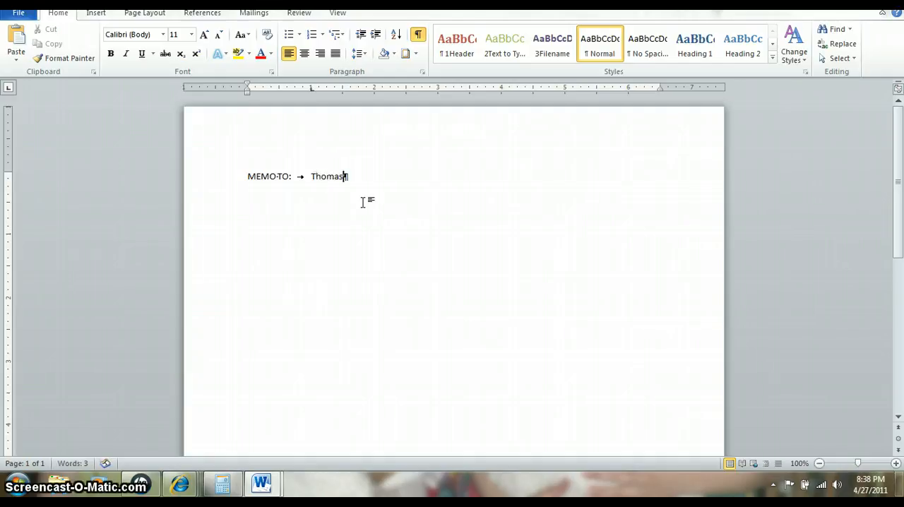
{"action": "type", "text": " Campbre"}
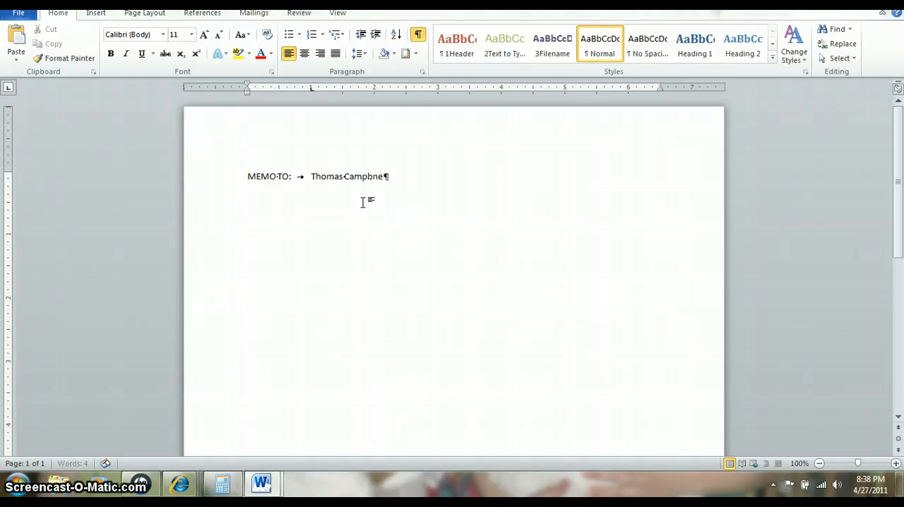
{"action": "key", "text": "BackSpace"}
{"action": "key", "text": "BackSpace"}
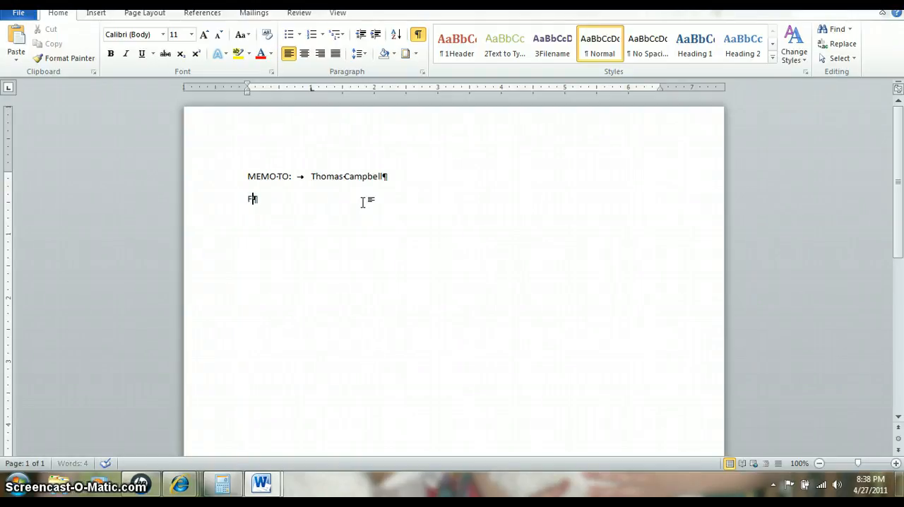
Add a FROM: line below it with the sender's full name aligned at the tab stop
{"action": "type", "text": "FROM:"}
{"action": "key", "text": "Tab"}
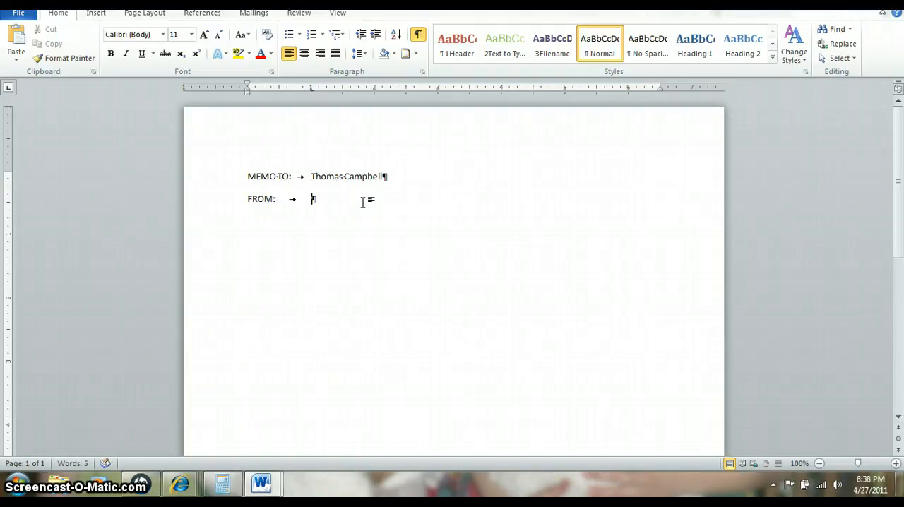
{"action": "type", "text": "Lydia Hamrick "}
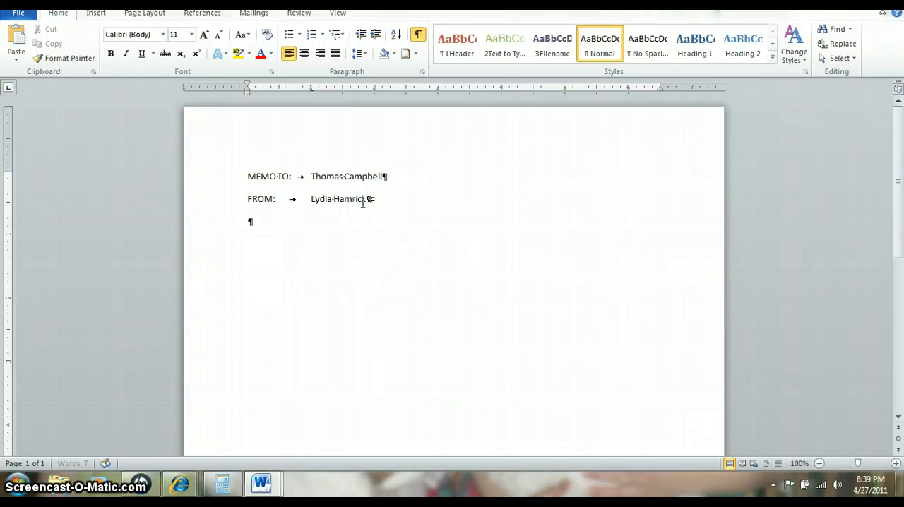
{"action": "type", "text": "DATE:"}
Add a DATE: line and insert the current date at the tab stop in the April 27, 2011 format
{"action": "key", "text": "Tab"}
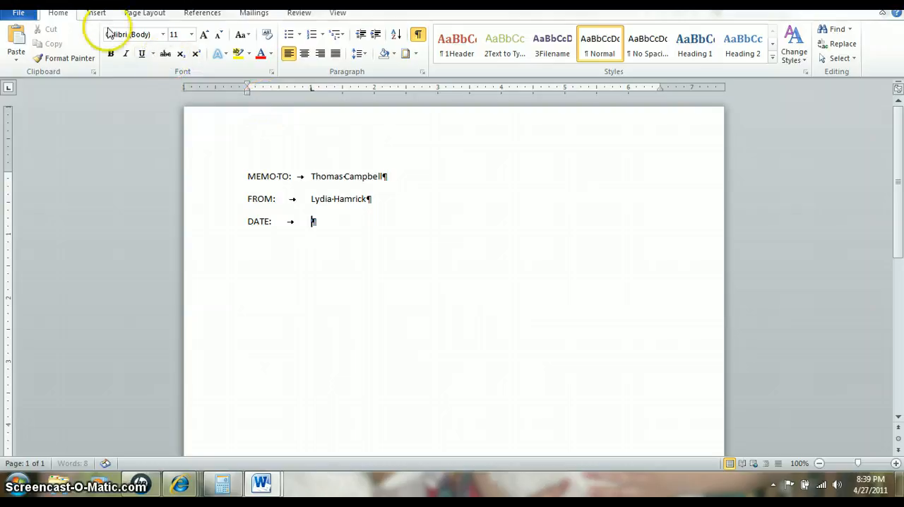
{"action": "left_click", "coordinate": [97, 12]}
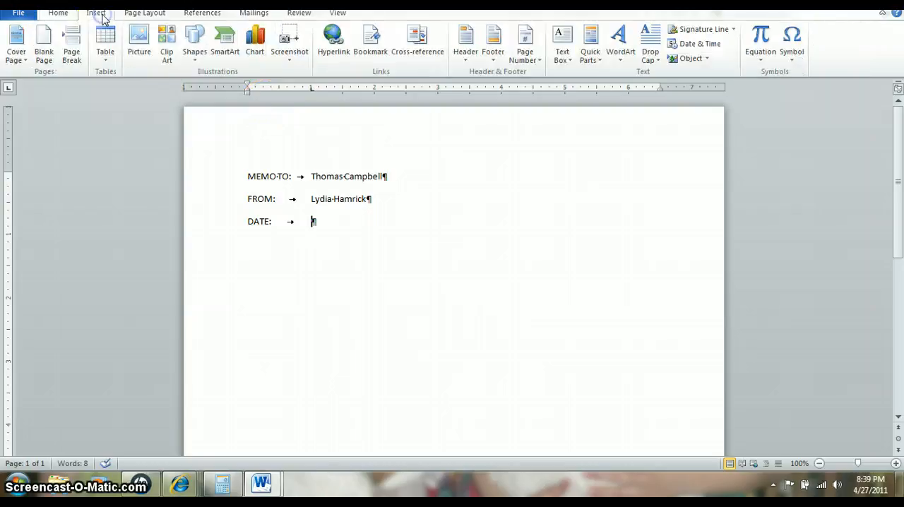
{"action": "left_click", "coordinate": [689, 43]}
{"action": "left_click", "coordinate": [326, 160]}
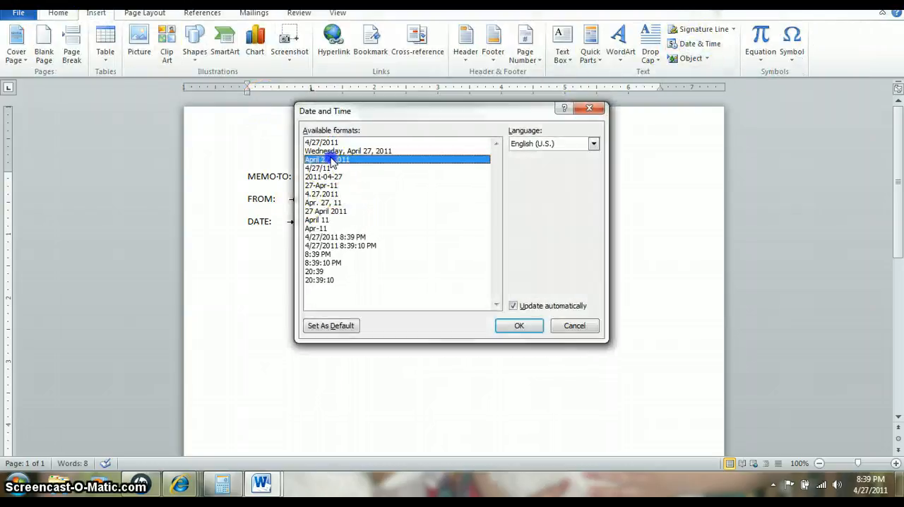
{"action": "left_click", "coordinate": [518, 326]}
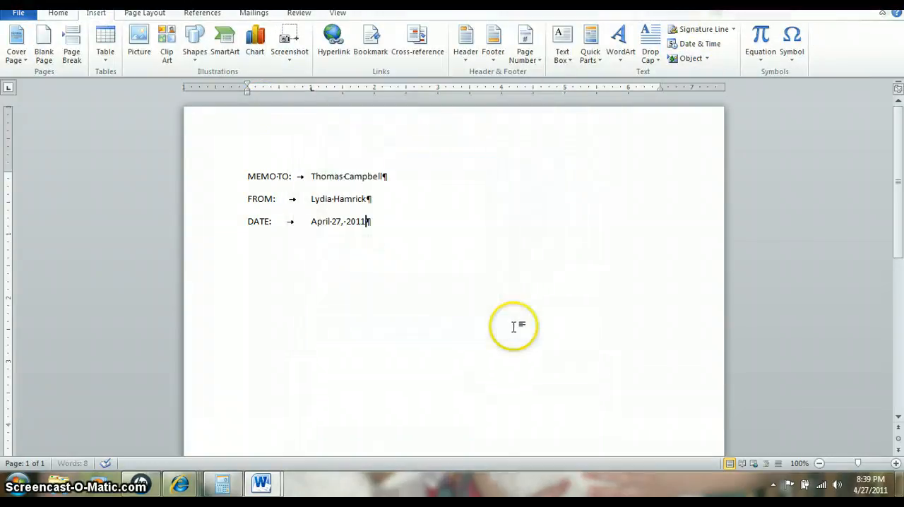
Add a SUBJECT: line with "Weekend Hours for the Ohio Stores" aligned at the tab stop
{"action": "key", "text": "Return"}
{"action": "type", "text": "FRO"}
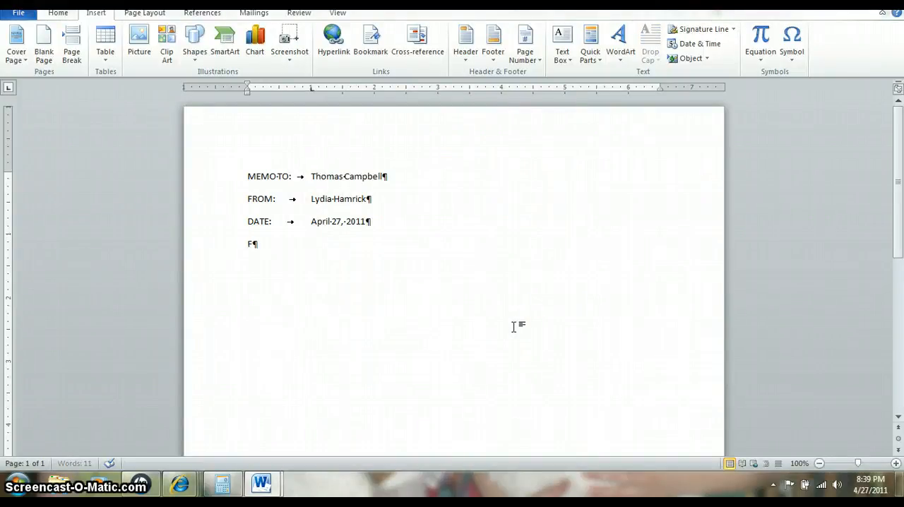
{"action": "key", "text": "BackSpace"}
{"action": "type", "text": "SU"}
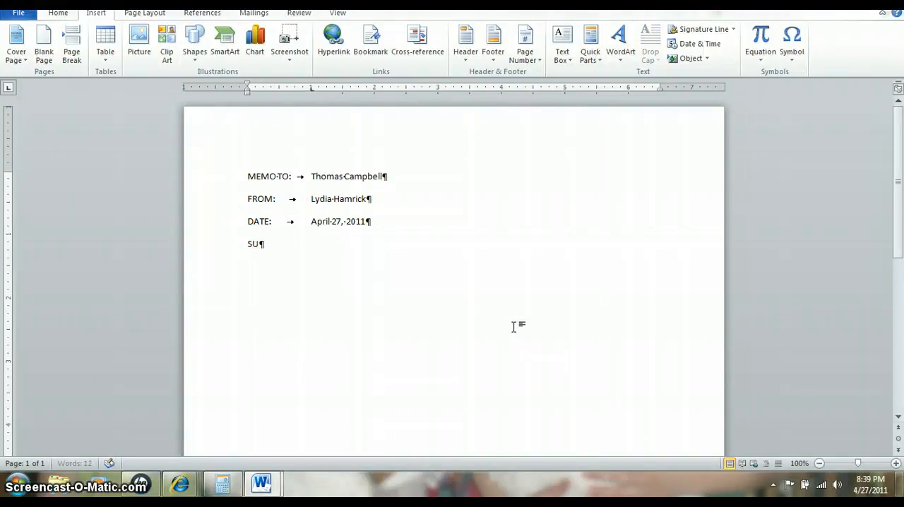
{"action": "type", "text": "BJECT"}
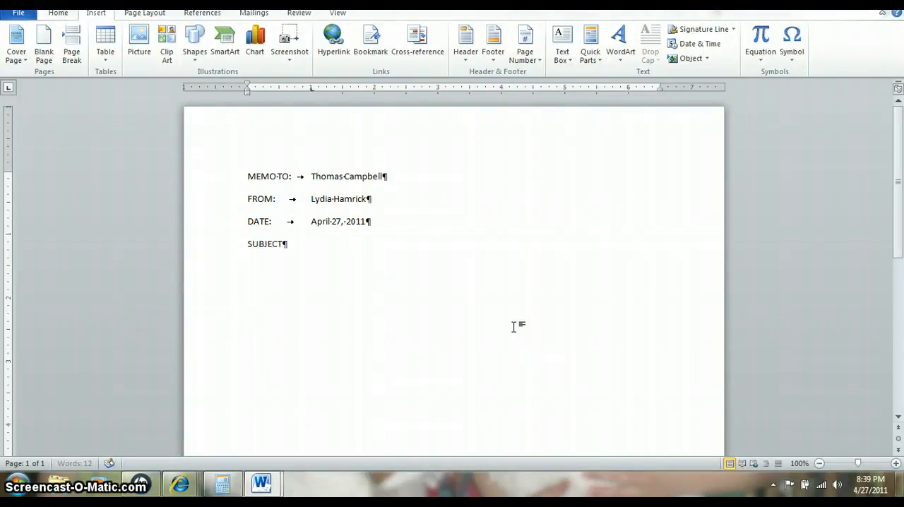
{"action": "type", "text": ":"}
{"action": "key", "text": "Tab"}
{"action": "type", "text": "Weekend Hours for"}
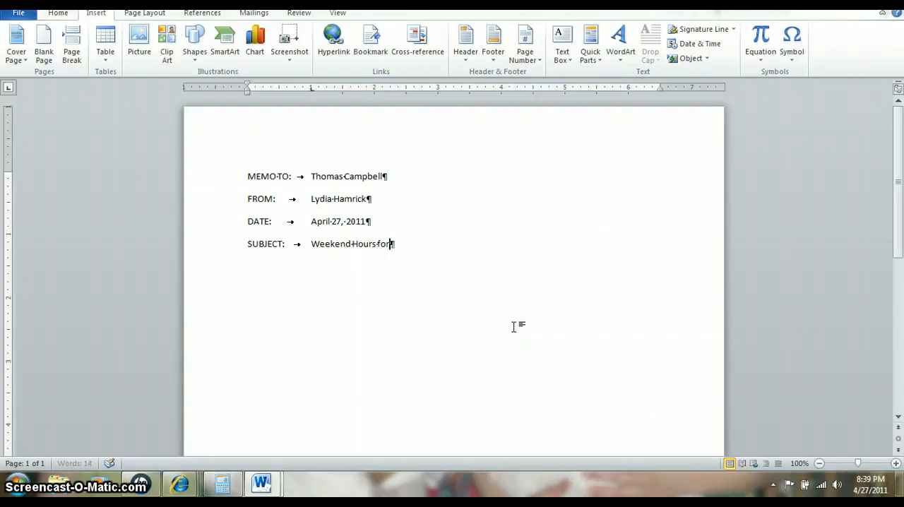
{"action": "type", "text": " the Ohio S"}
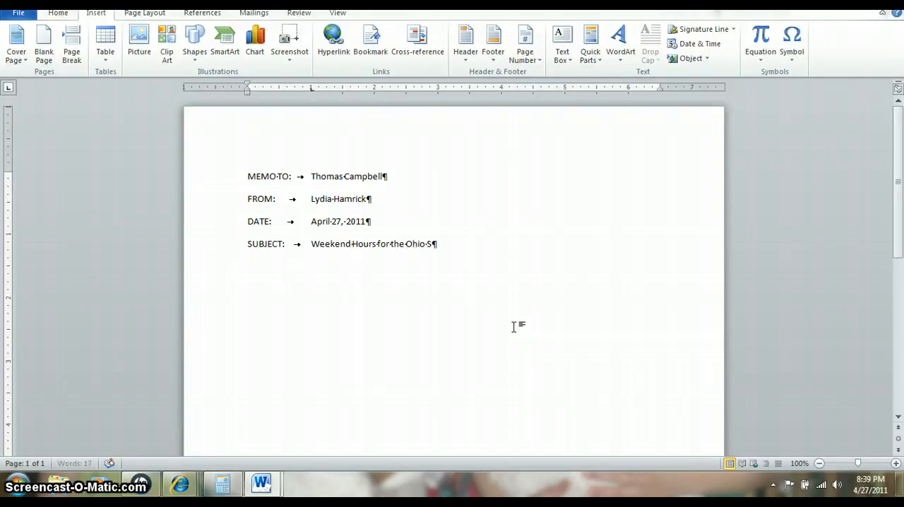
{"action": "type", "text": "tore"}
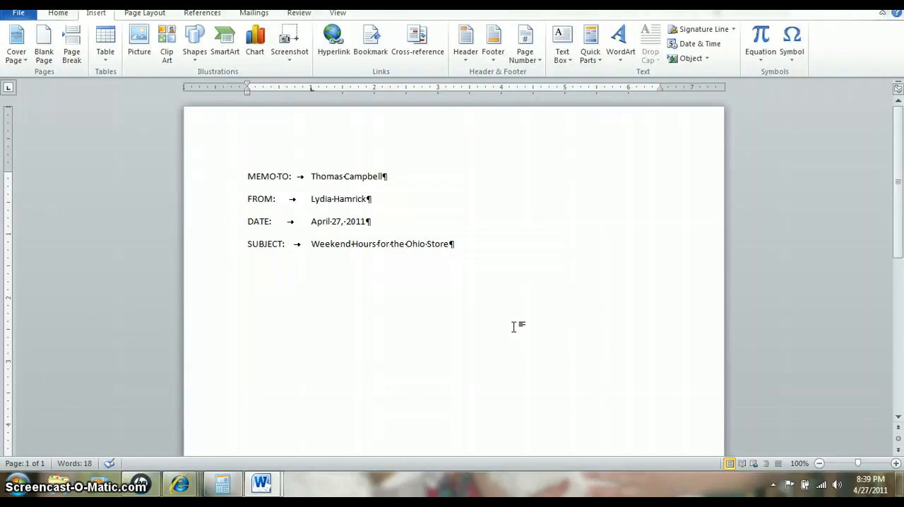
{"action": "type", "text": "s"}
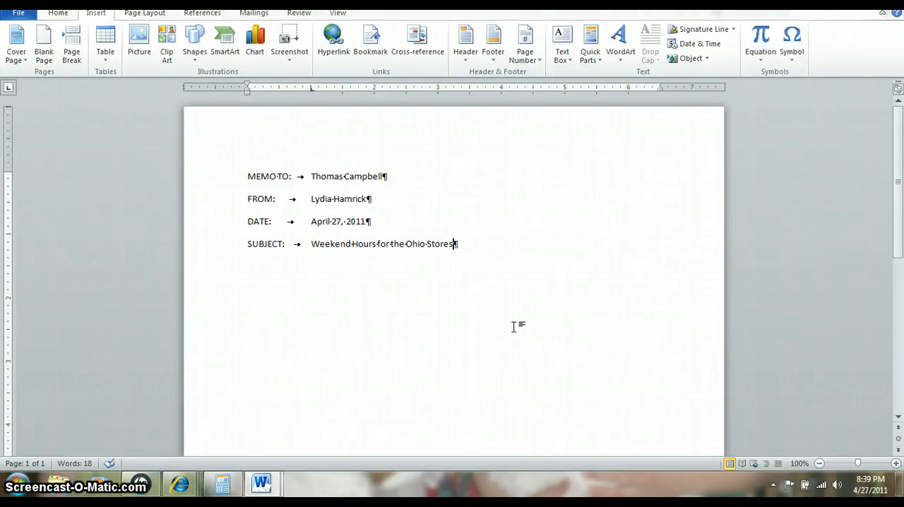
Leave a blank line after the subject and paste the copied sentence "As you requested, the following is a list of the hours of operation for the Ohio stores."
{"action": "key", "text": "Return"}
{"action": "key", "text": "Return"}
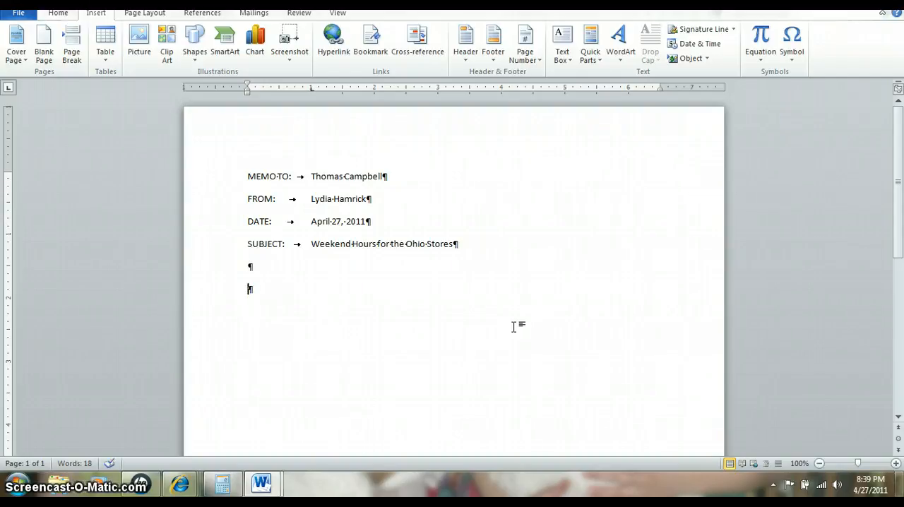
{"action": "type", "text": "As you requested, the following is a list of the hours of operation for the Ohio stores."}
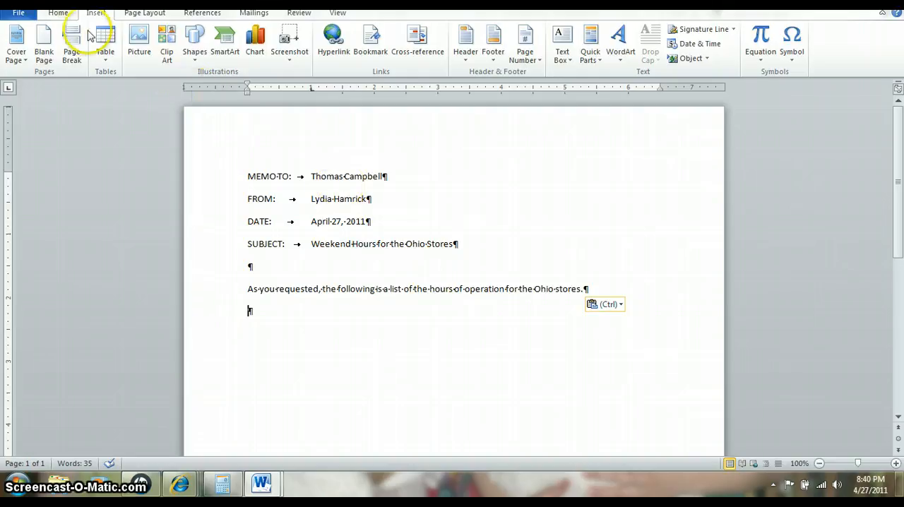
Add a centered guide line below the sentence reading Youngstown, Weekdays, Saturday, Sunday, with several spaces between the entries
{"action": "left_click", "coordinate": [60, 14]}
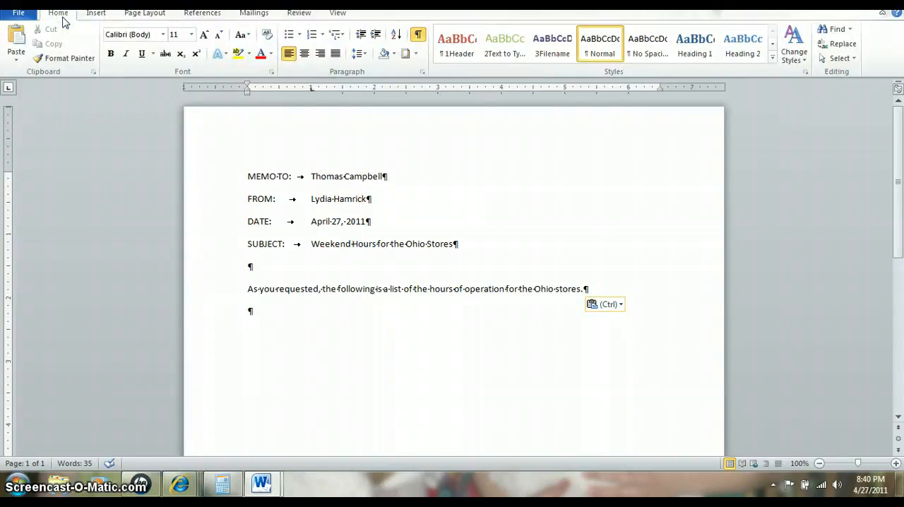
{"action": "left_click", "coordinate": [304, 53]}
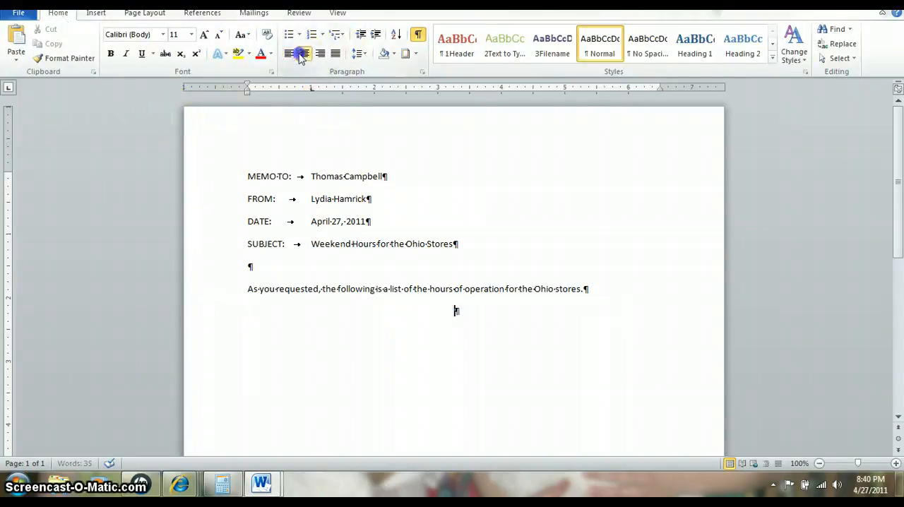
{"action": "type", "text": "you "}
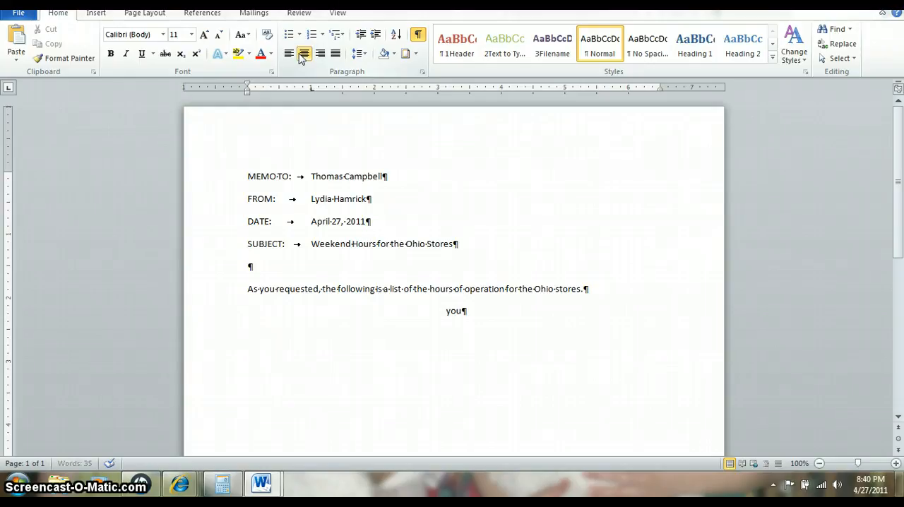
{"action": "type", "text": "r"}
{"action": "key", "text": "BackSpace"}
{"action": "key", "text": "BackSpace"}
{"action": "key", "text": "BackSpace"}
{"action": "key", "text": "BackSpace"}
{"action": "type", "text": "Youngstown  "}
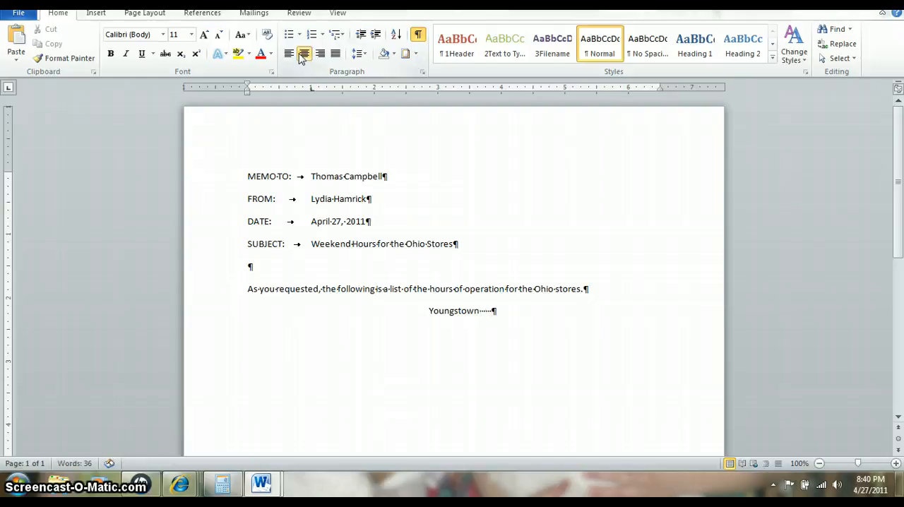
{"action": "type", "text": "       We"}
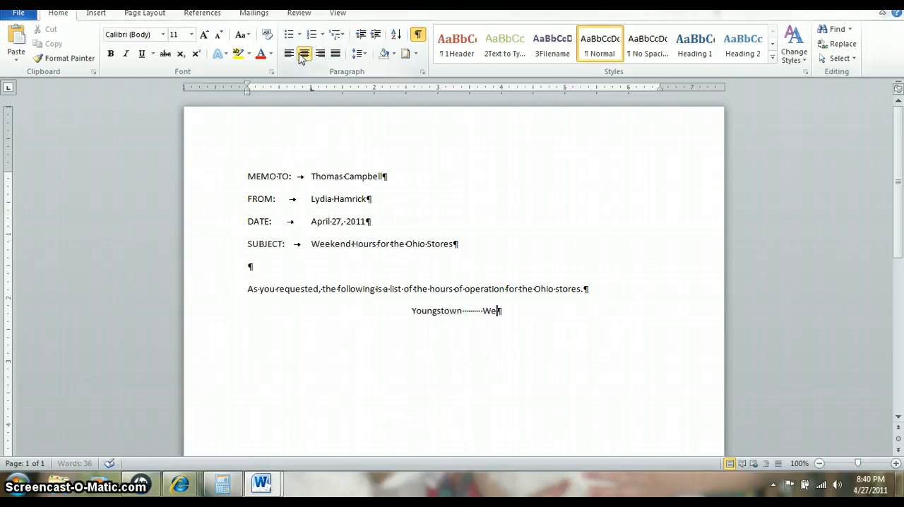
{"action": "type", "text": "ekdays"}
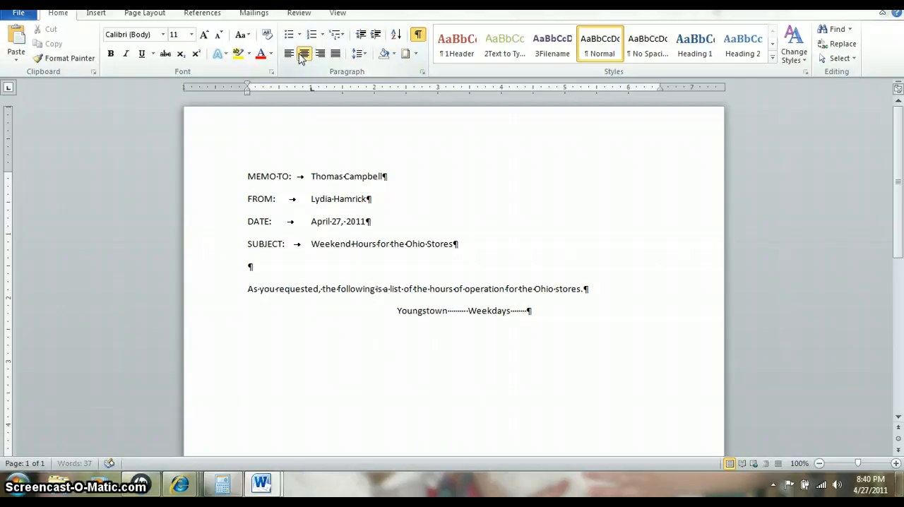
{"action": "type", "text": "         Satu"}
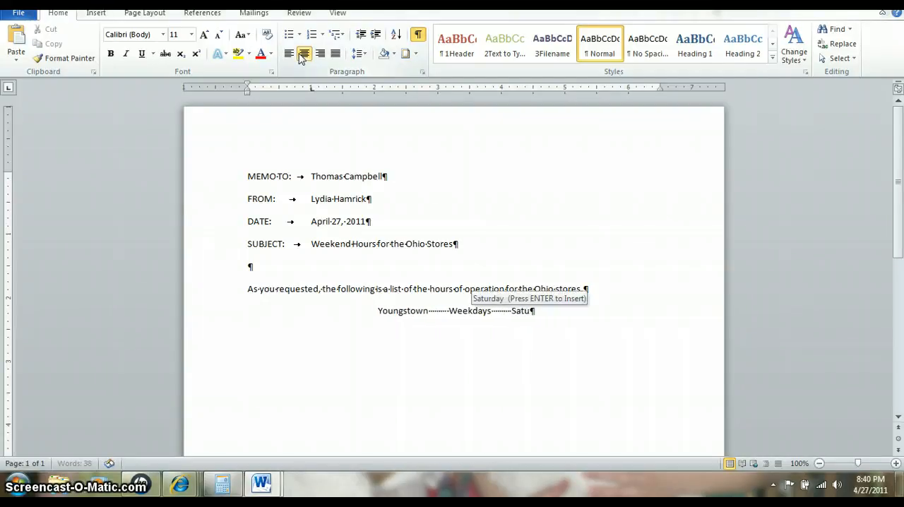
{"action": "key", "text": "Return"}
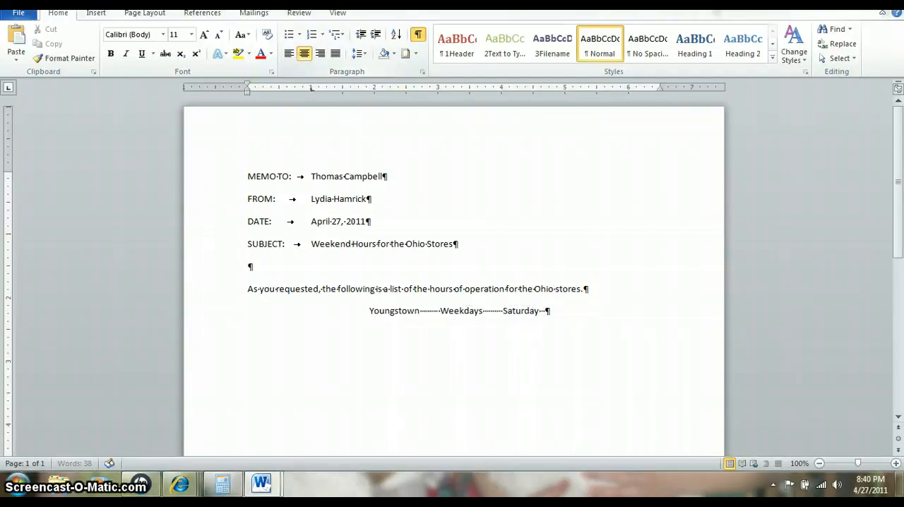
{"action": "type", "text": "Sunday"}
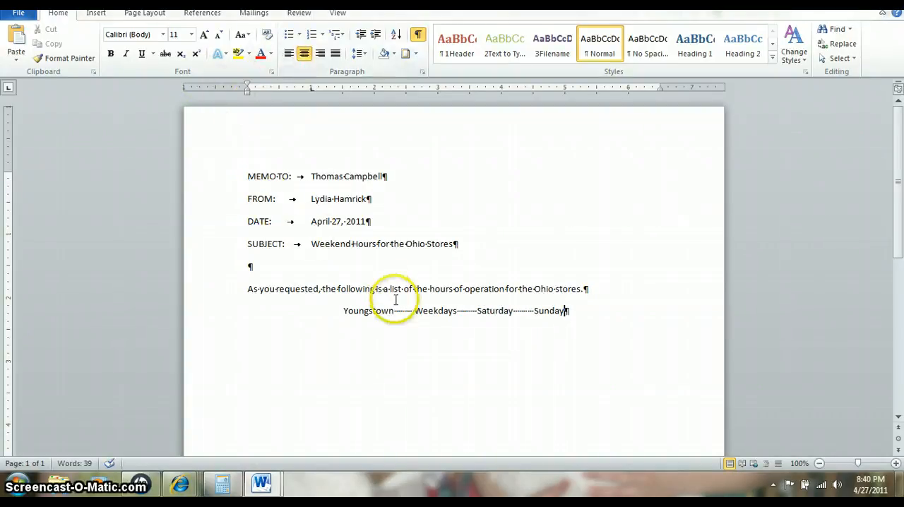
Set left tab stops matching the start of each word in the guide line, at about 1.6, 2.4, 3.4 and 4.4 inches
{"action": "left_click", "coordinate": [343, 310]}
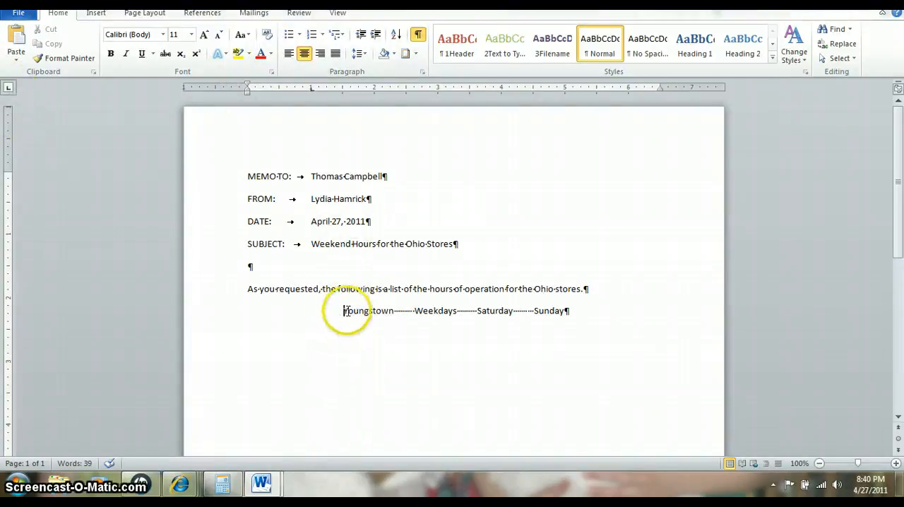
{"action": "left_click", "coordinate": [347, 90]}
{"action": "left_click", "coordinate": [415, 310]}
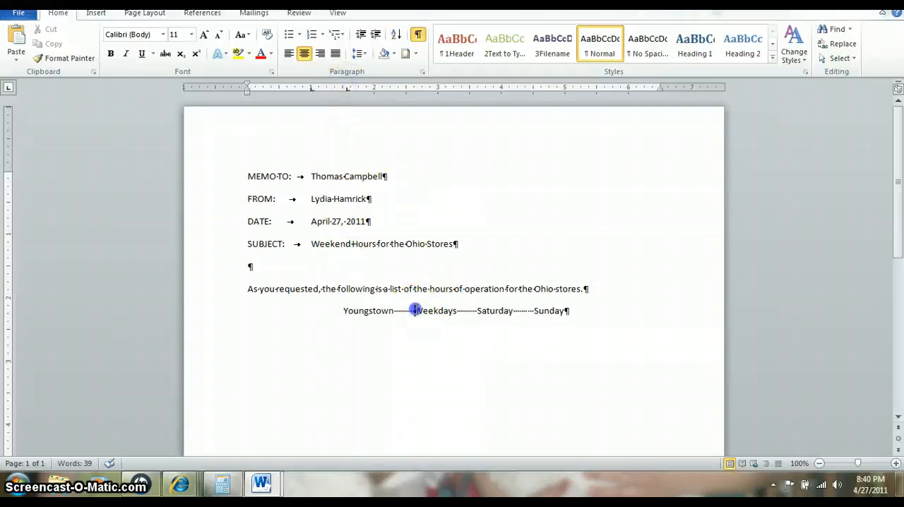
{"action": "left_click", "coordinate": [400, 87]}
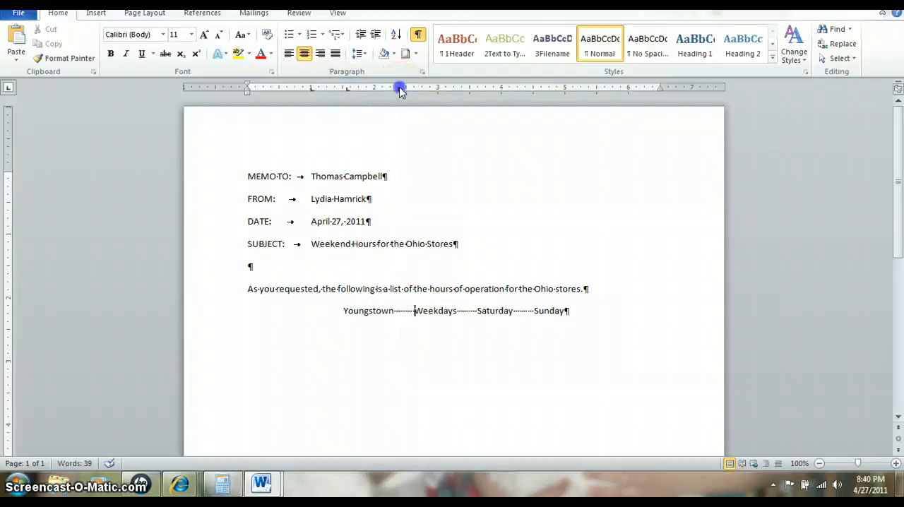
{"action": "left_click", "coordinate": [478, 310]}
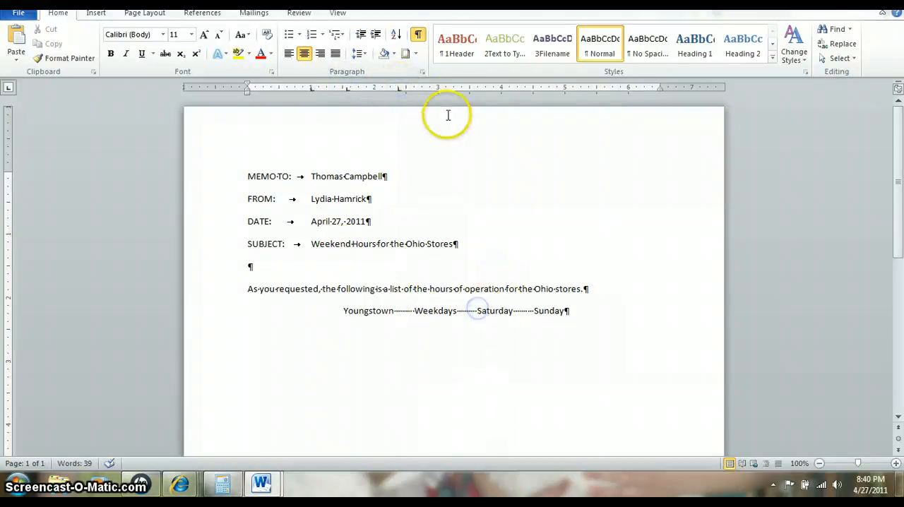
{"action": "left_click", "coordinate": [463, 87]}
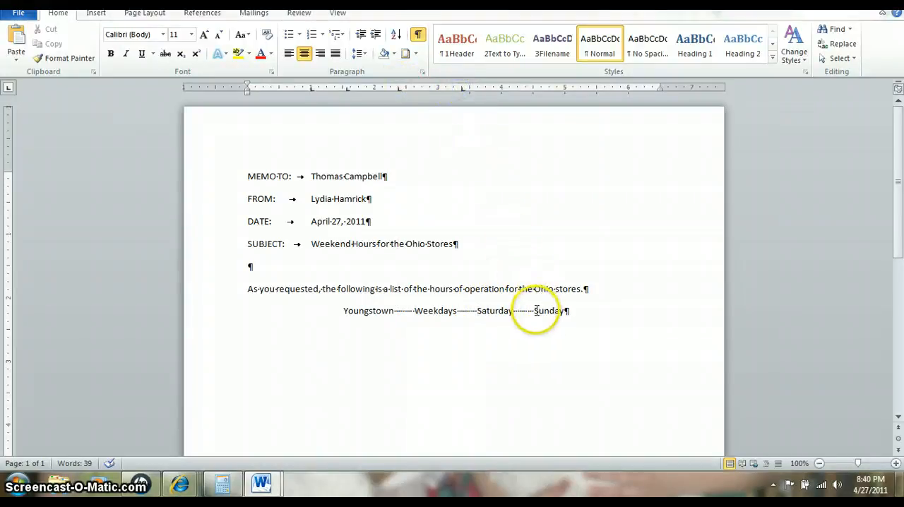
{"action": "left_click", "coordinate": [534, 311]}
{"action": "left_click", "coordinate": [524, 89]}
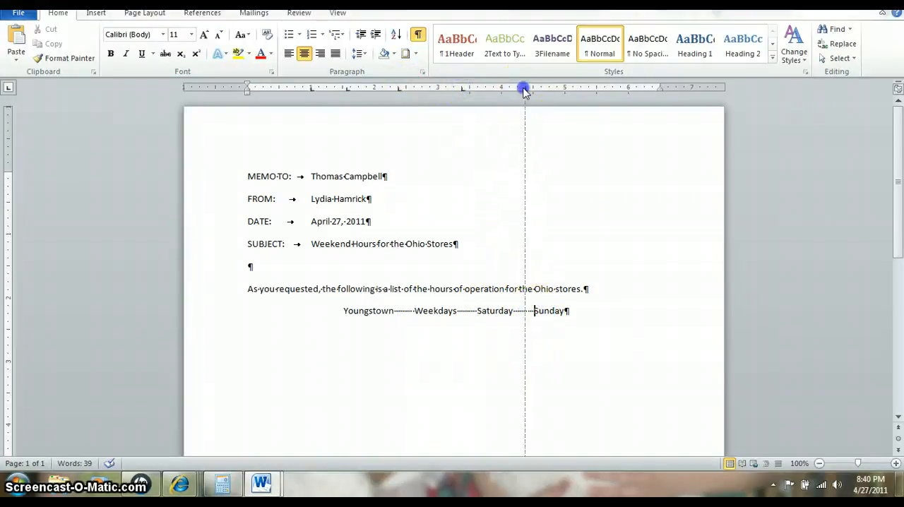
Delete the text of the centered guide line and return the paragraph to left alignment
{"action": "left_click", "coordinate": [571, 311]}
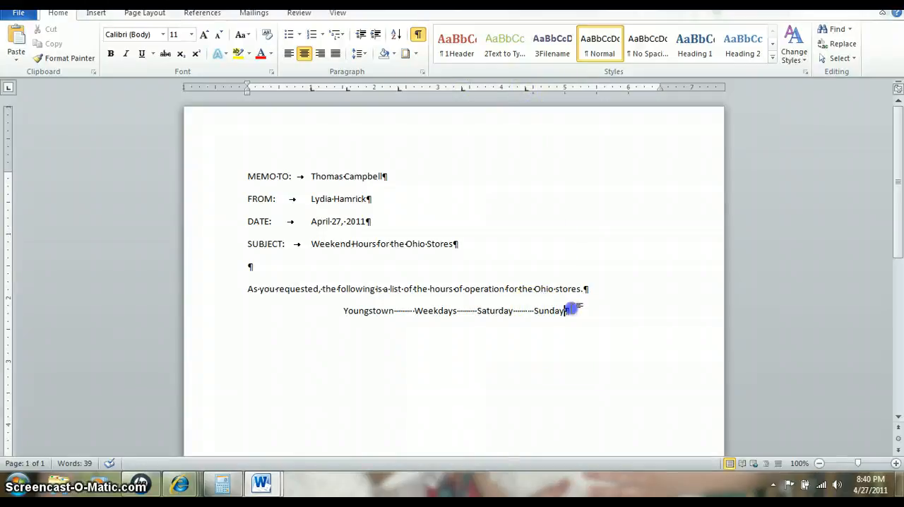
{"action": "key", "text": "BackSpace"}
{"action": "key", "text": "BackSpace"}
{"action": "key", "text": "BackSpace"}
{"action": "key", "text": "BackSpace"}
{"action": "key", "text": "BackSpace"}
{"action": "key", "text": "BackSpace"}
{"action": "key", "text": "BackSpace"}
{"action": "key", "text": "BackSpace"}
{"action": "key", "text": "BackSpace"}
{"action": "key", "text": "BackSpace"}
{"action": "key", "text": "BackSpace"}
{"action": "key", "text": "BackSpace"}
{"action": "key", "text": "BackSpace"}
{"action": "key", "text": "BackSpace"}
{"action": "key", "text": "BackSpace"}
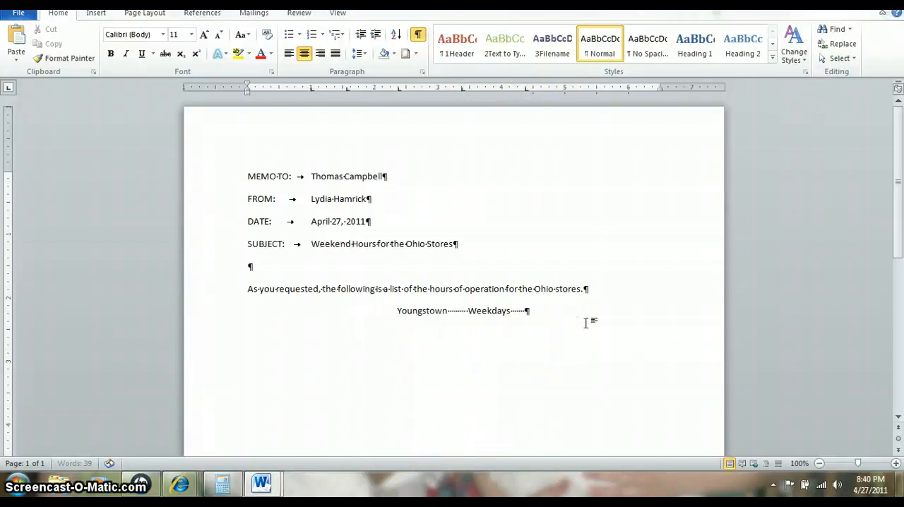
{"action": "key", "text": "BackSpace"}
{"action": "key", "text": "BackSpace"}
{"action": "key", "text": "BackSpace"}
{"action": "key", "text": "BackSpace"}
{"action": "key", "text": "BackSpace"}
{"action": "key", "text": "BackSpace"}
{"action": "key", "text": "BackSpace"}
{"action": "key", "text": "BackSpace"}
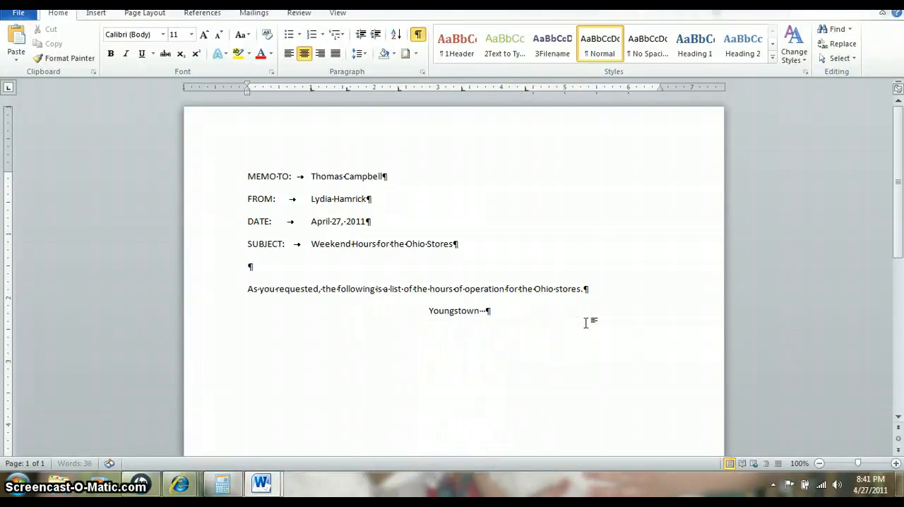
{"action": "key", "text": "BackSpace"}
{"action": "key", "text": "BackSpace"}
{"action": "key", "text": "BackSpace"}
{"action": "key", "text": "BackSpace"}
{"action": "key", "text": "BackSpace"}
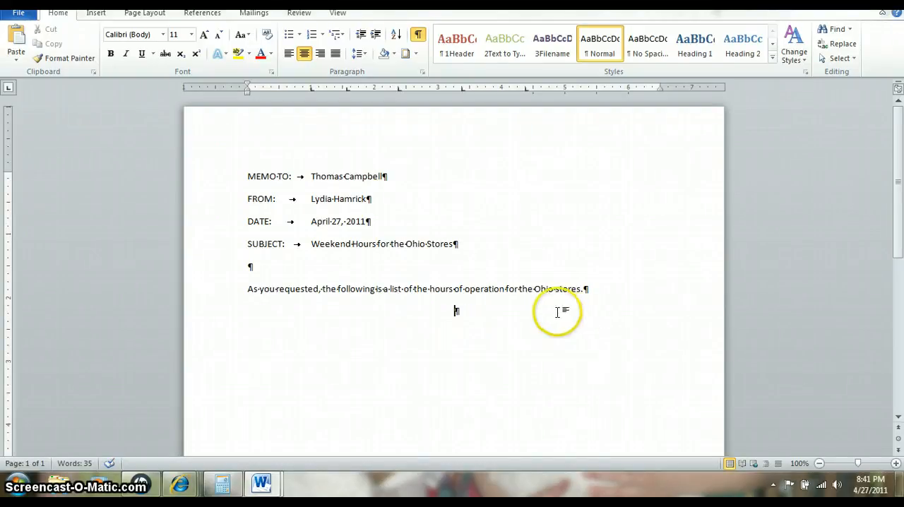
{"action": "left_click", "coordinate": [290, 58]}
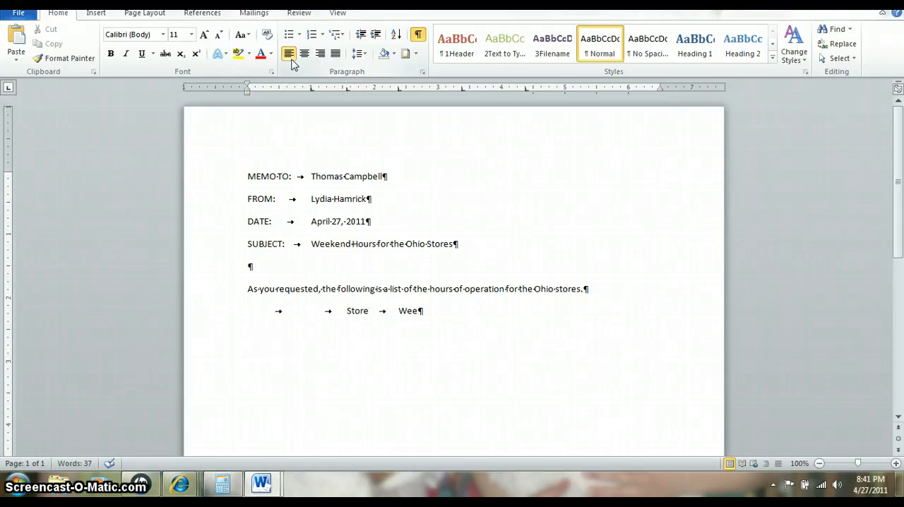
Enter the column headings Store, Weekdays, Saturday and Sunday at the tab stops
{"action": "type", "text": "ays\tSat"}
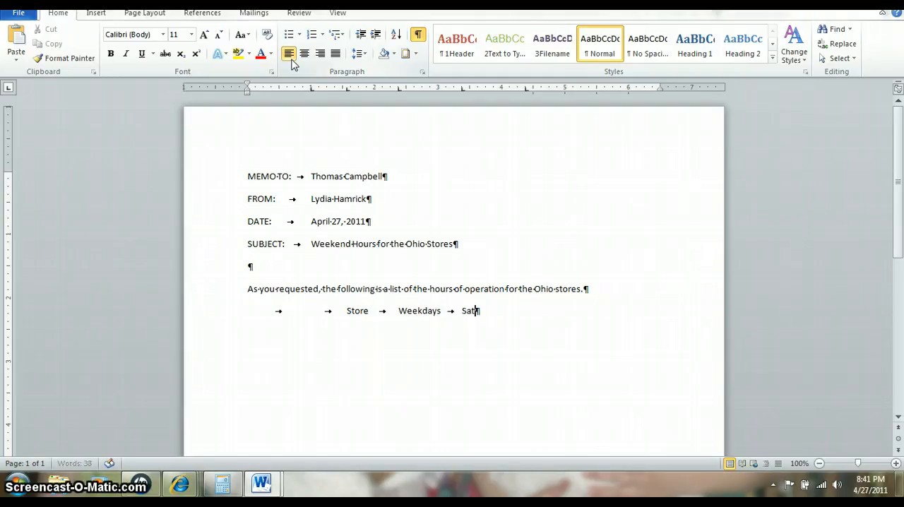
{"action": "type", "text": "urday\tS"}
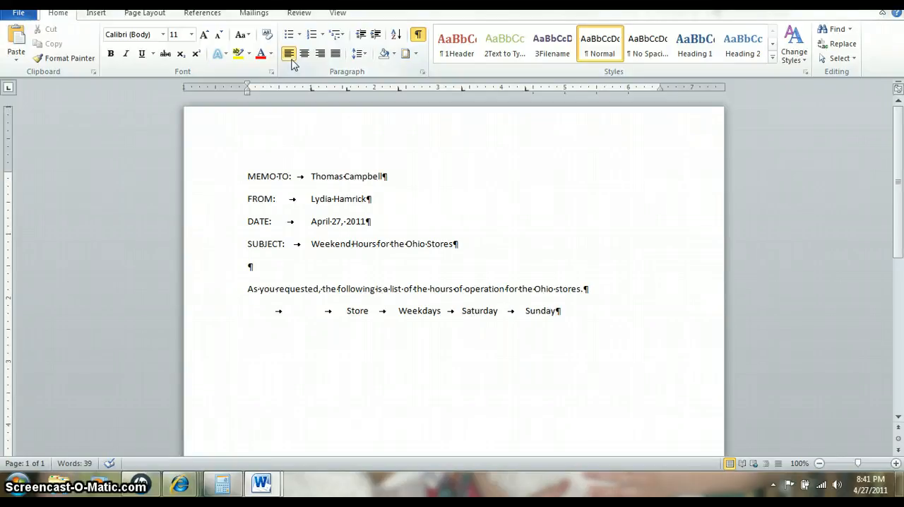
{"action": "type", "text": "unday"}
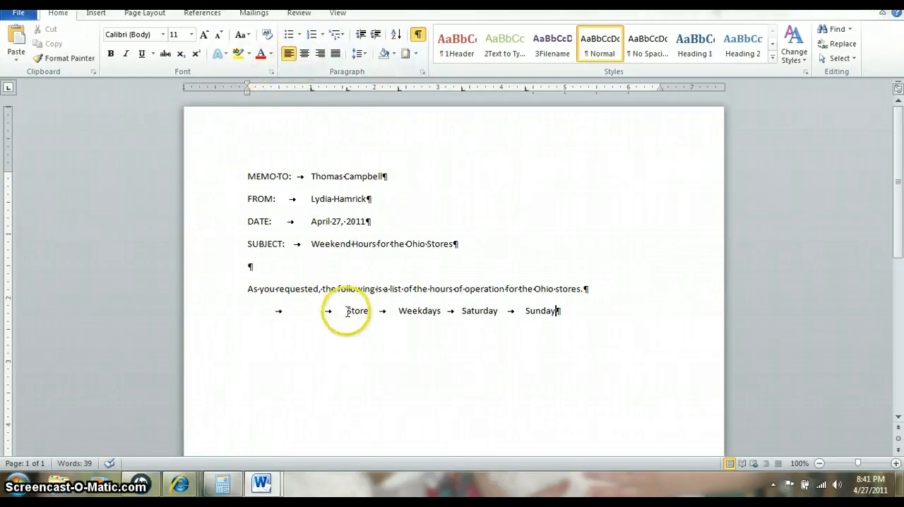
Underline each of the four column headings separately and add a new line below them
{"action": "left_click_drag", "start_coordinate": [347, 312], "coordinate": [441, 312]}
{"action": "left_click", "coordinate": [142, 54]}
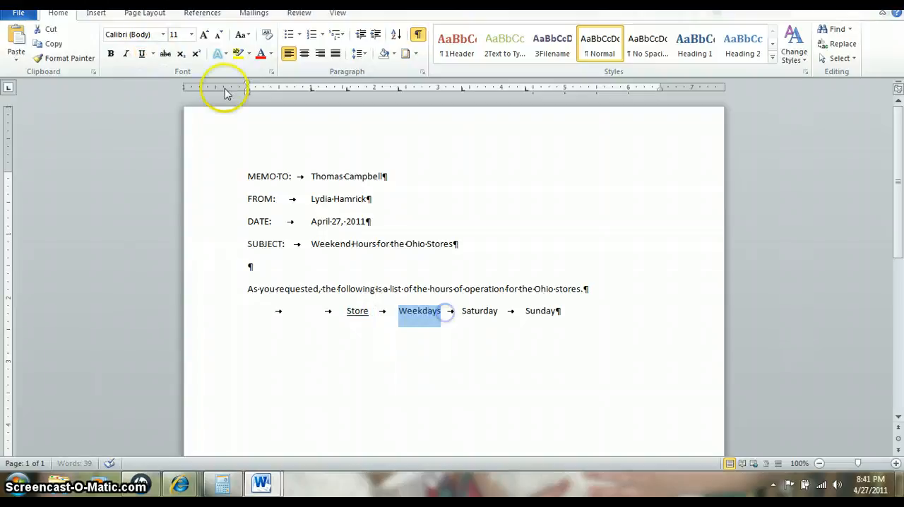
{"action": "left_click", "coordinate": [142, 54]}
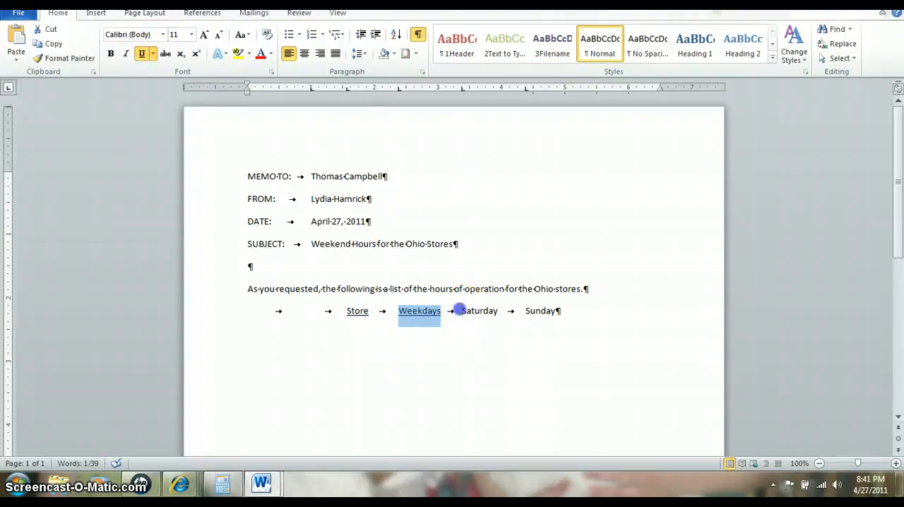
{"action": "left_click_drag", "start_coordinate": [461, 312], "coordinate": [555, 310]}
{"action": "left_click", "coordinate": [142, 54]}
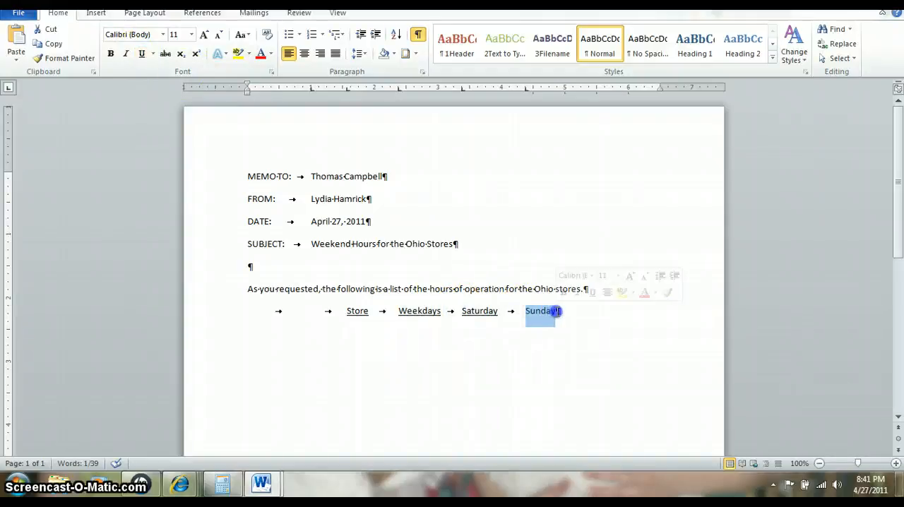
{"action": "left_click", "coordinate": [142, 55]}
{"action": "left_click", "coordinate": [564, 311]}
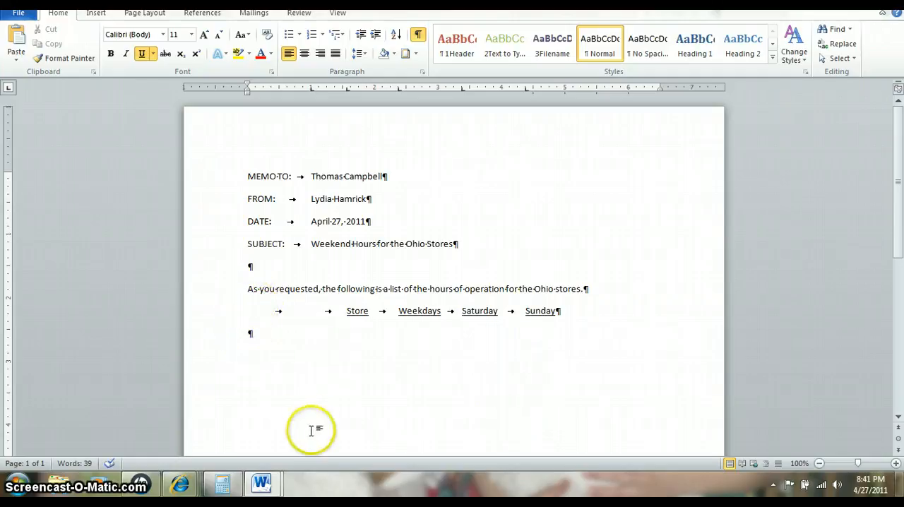
Set the column heading line to 1.0 line spacing and lower its spacing after the paragraph
{"action": "left_click_drag", "start_coordinate": [261, 319], "coordinate": [573, 318]}
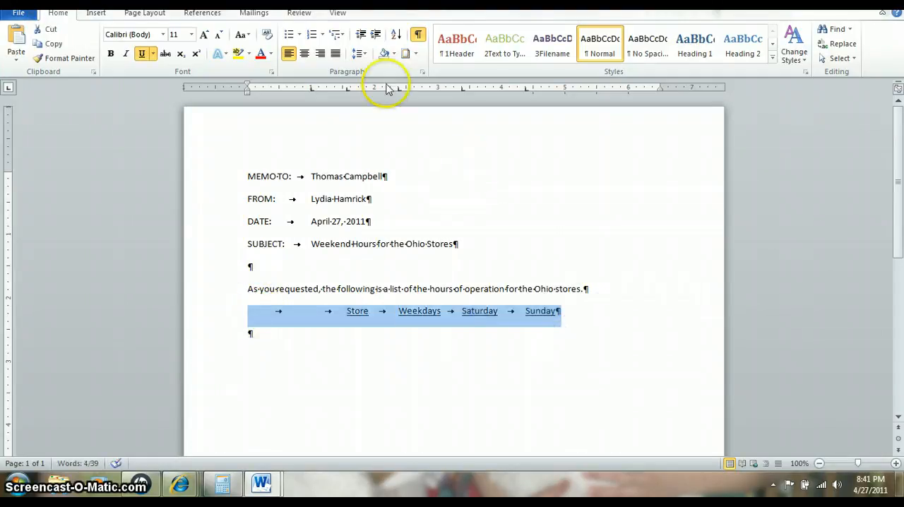
{"action": "left_click", "coordinate": [358, 53]}
{"action": "left_click", "coordinate": [373, 71]}
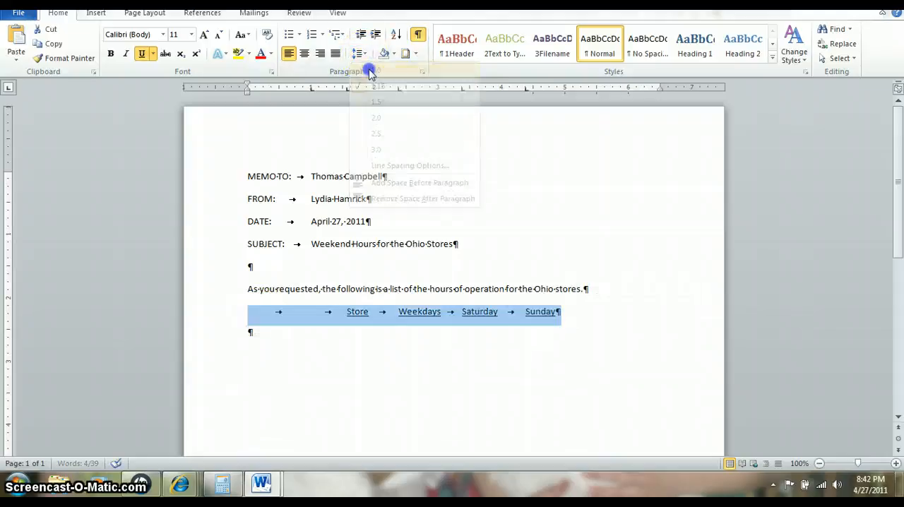
{"action": "left_click", "coordinate": [363, 54]}
{"action": "left_click", "coordinate": [382, 166]}
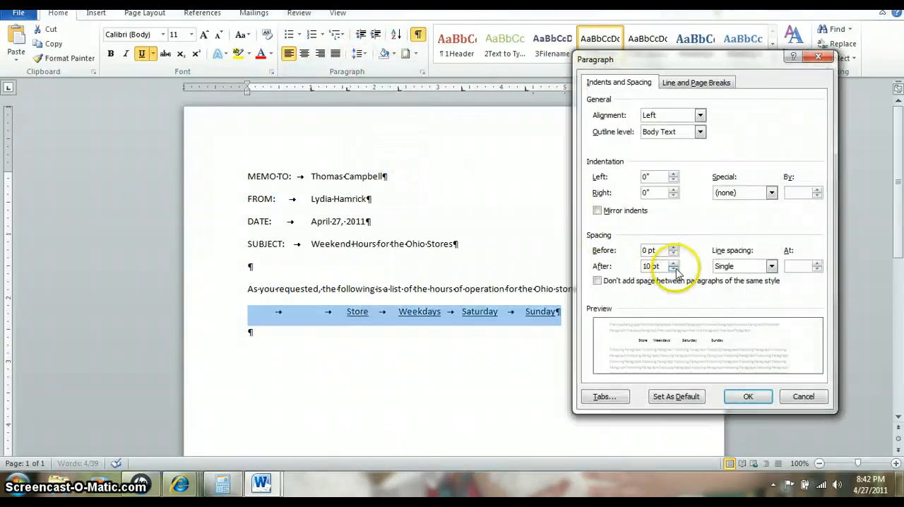
{"action": "left_click", "coordinate": [673, 269]}
{"action": "left_click", "coordinate": [673, 269]}
{"action": "left_click", "coordinate": [737, 399]}
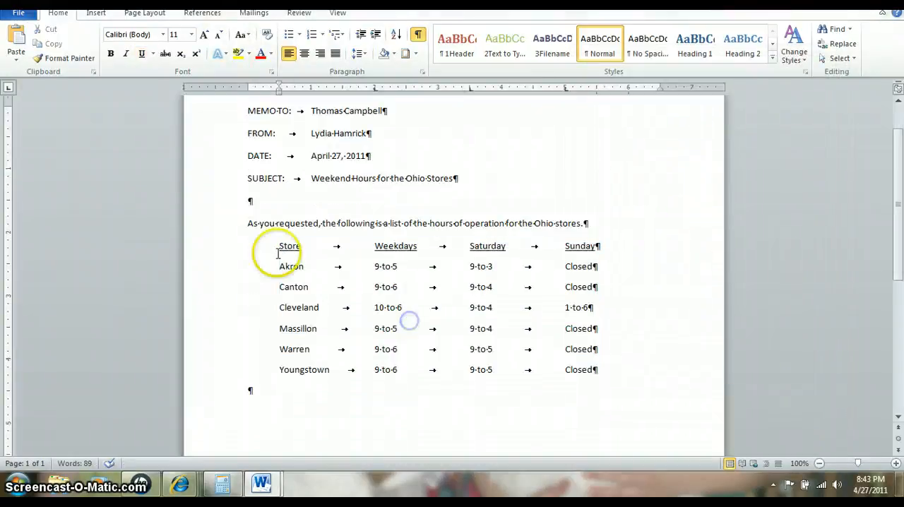
Check the paragraph spacing settings of the whole store hours list, from the headings through the Youngstown row
{"action": "left_click_drag", "start_coordinate": [277, 248], "coordinate": [660, 368]}
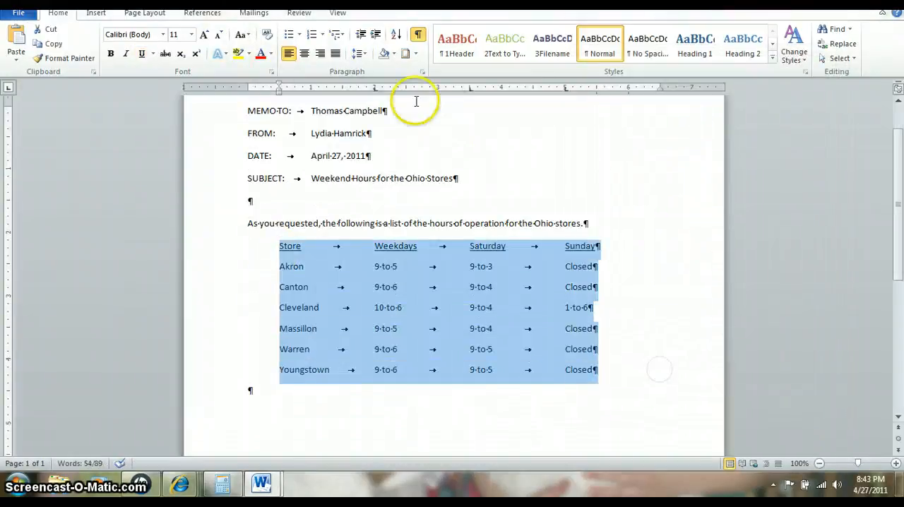
{"action": "left_click", "coordinate": [360, 54]}
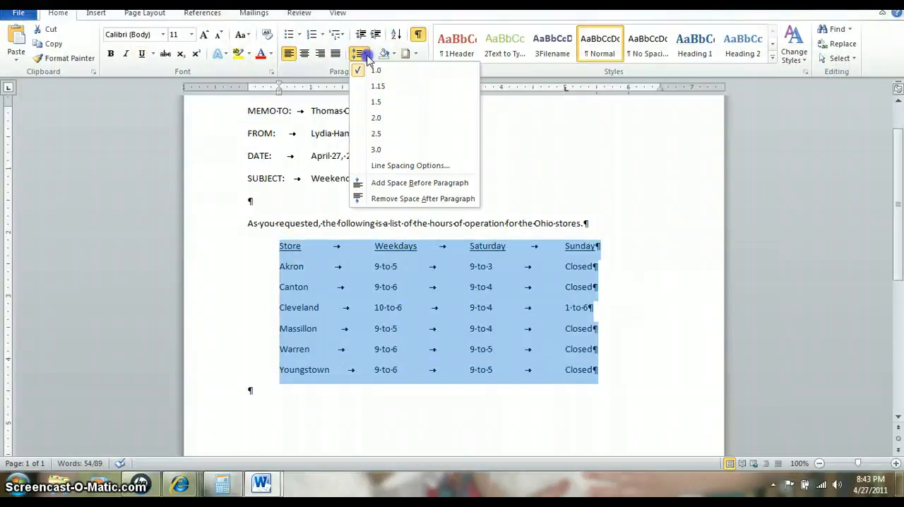
{"action": "left_click", "coordinate": [402, 166]}
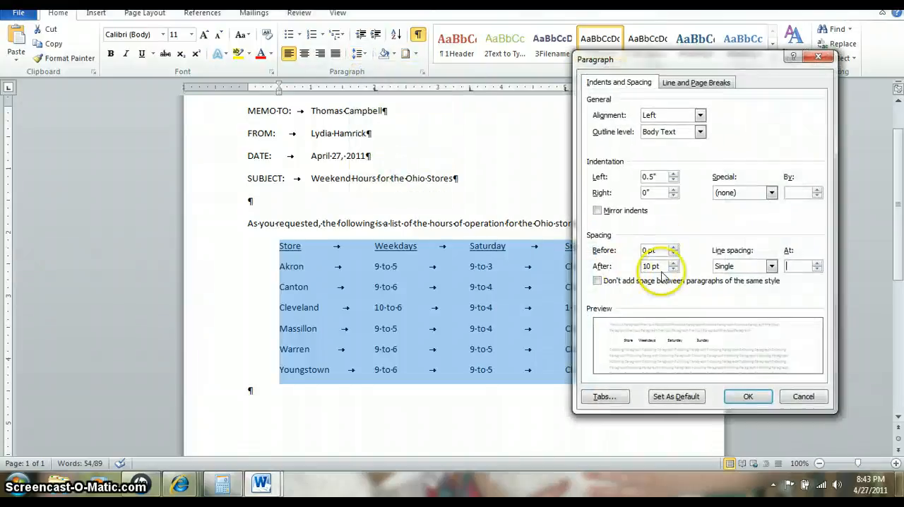
{"action": "left_click", "coordinate": [747, 396]}
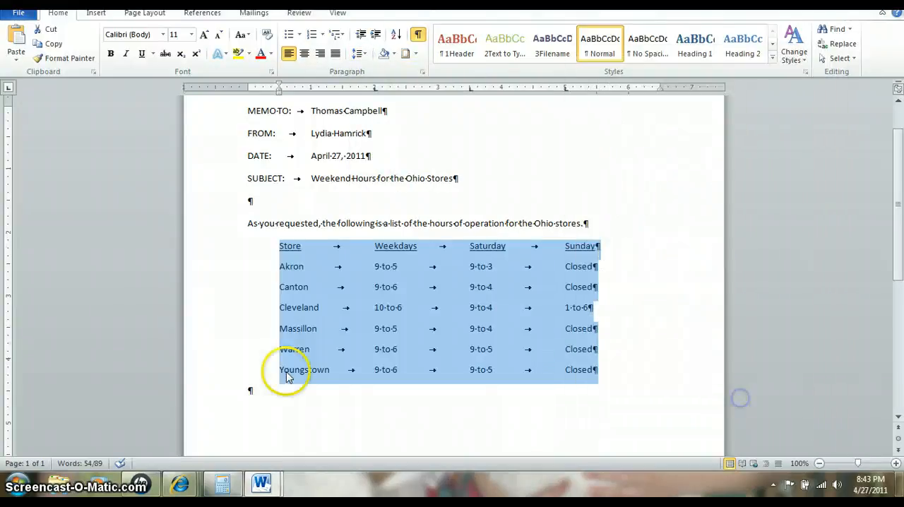
Add the closing sentence "Let me know if you need additional information." at the left margin below the Youngstown row
{"action": "left_click", "coordinate": [404, 378]}
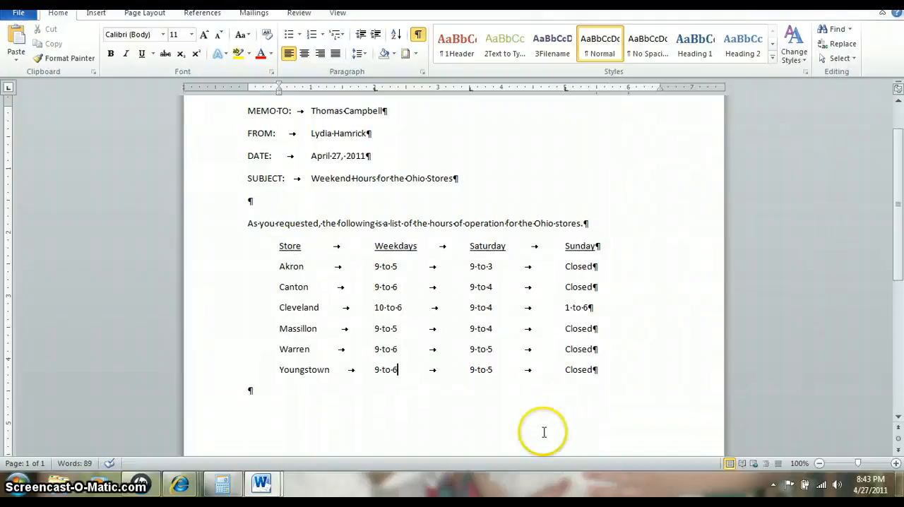
{"action": "left_click", "coordinate": [605, 373]}
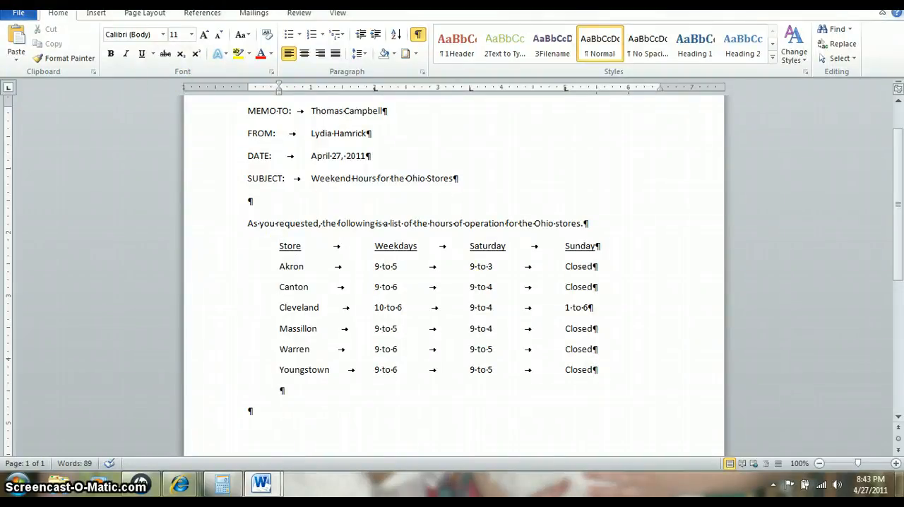
{"action": "key", "text": "BackSpace"}
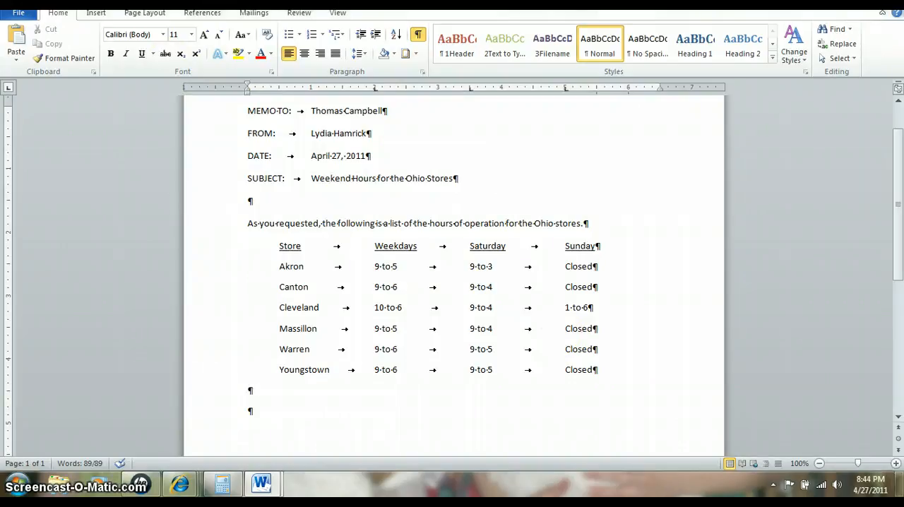
{"action": "type", "text": "Let me know if you need additional information."}
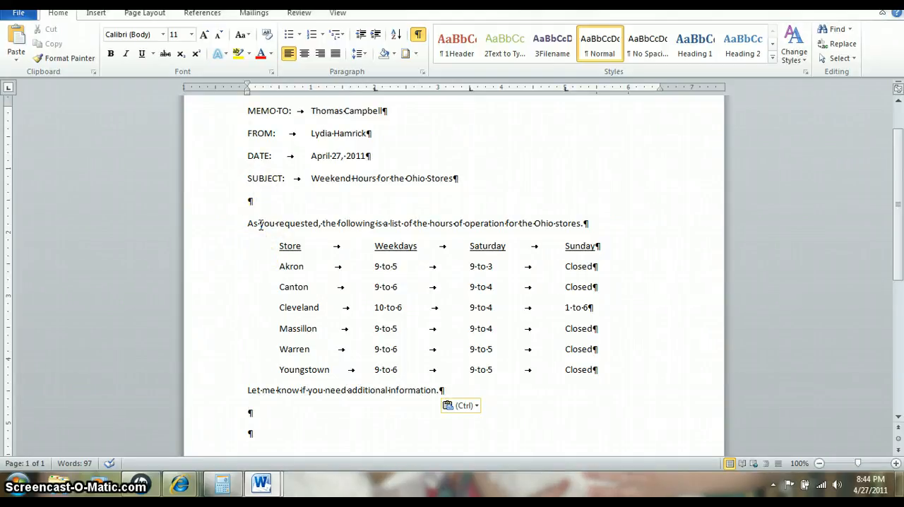
Apply outside borders around the memo heading block from the MEMO TO line through the SUBJECT line
{"action": "scroll", "coordinate": [352, 326], "scroll_direction": "up", "scroll_amount": 2}
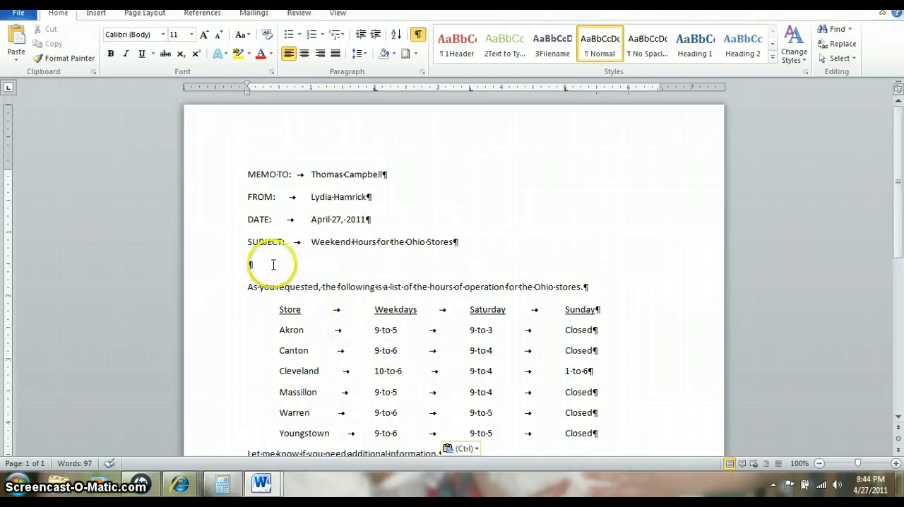
{"action": "left_click_drag", "start_coordinate": [246, 173], "coordinate": [505, 245]}
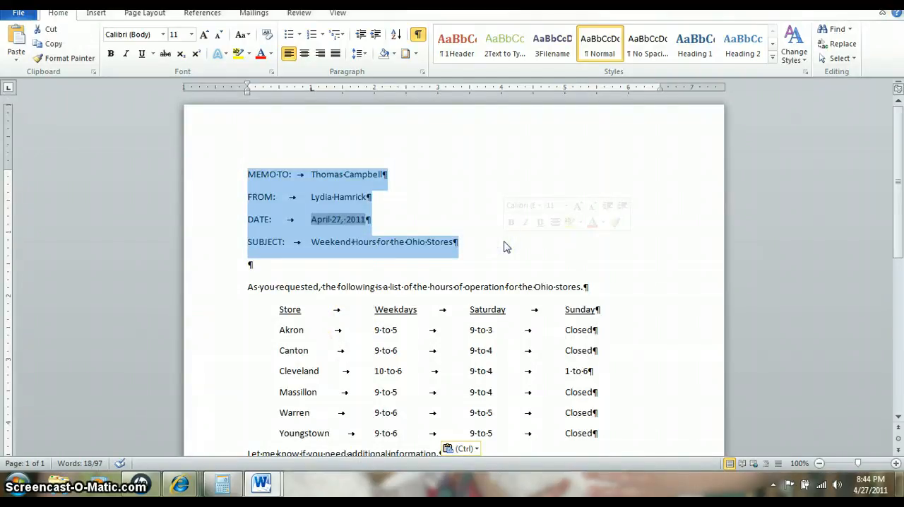
{"action": "left_click", "coordinate": [415, 54]}
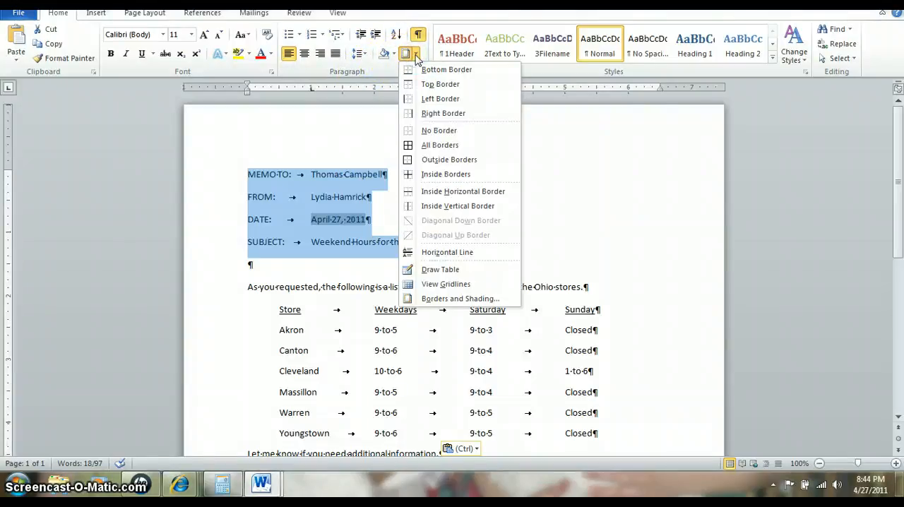
{"action": "left_click", "coordinate": [429, 165]}
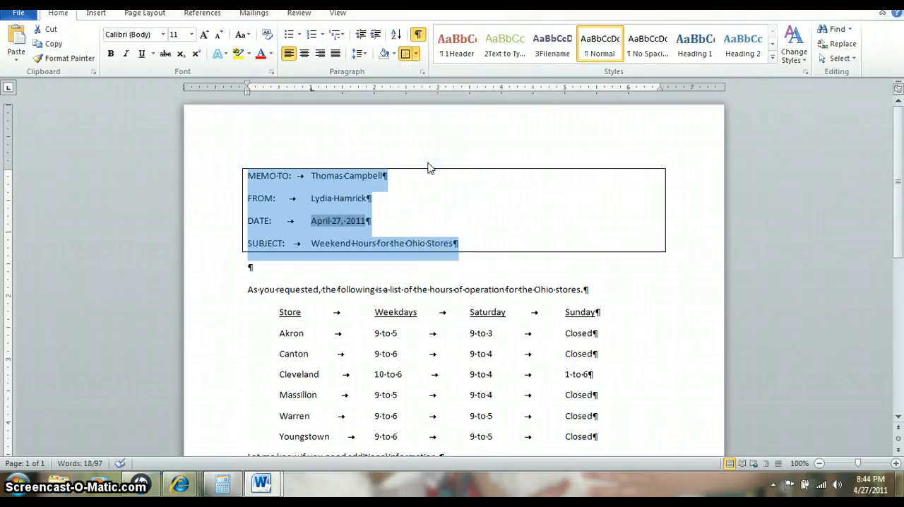
{"action": "left_click", "coordinate": [417, 55]}
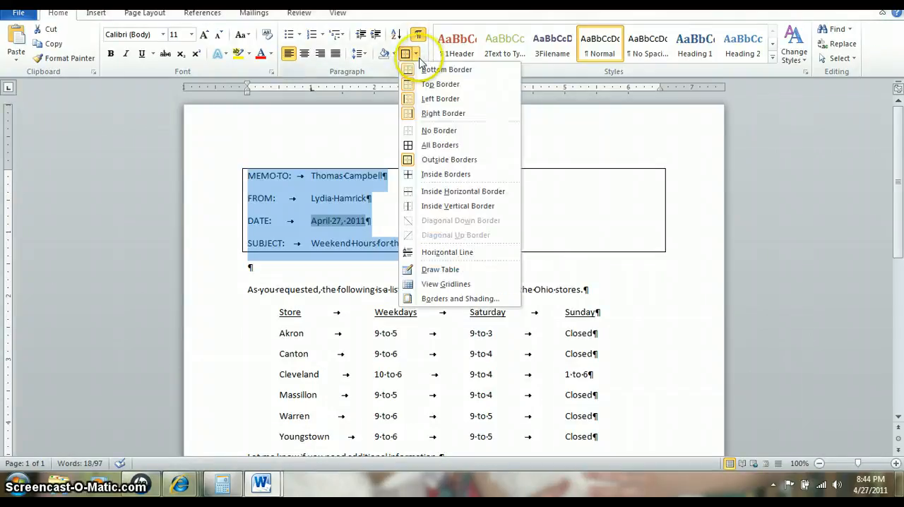
{"action": "left_click", "coordinate": [439, 299]}
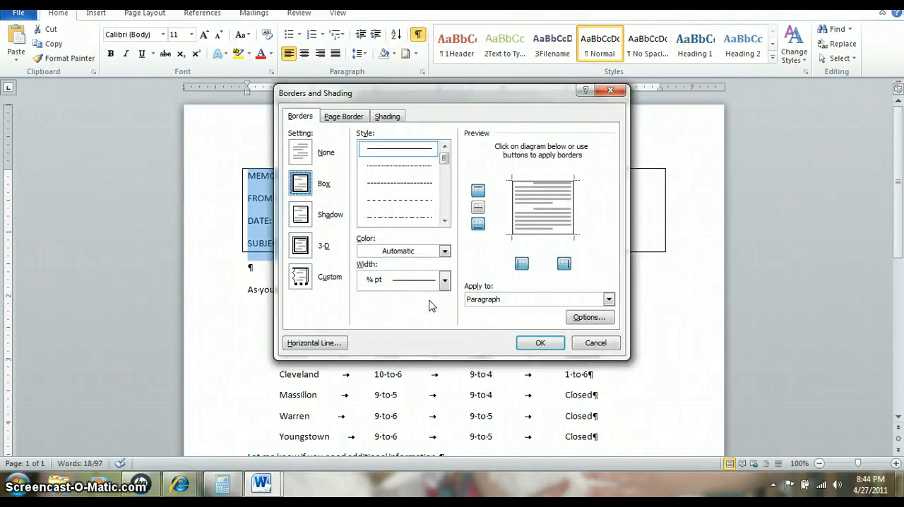
{"action": "left_click", "coordinate": [610, 91]}
Set the width of the box border around the memo heading block to ¾ pt in Borders and Shading
{"action": "left_click", "coordinate": [411, 56]}
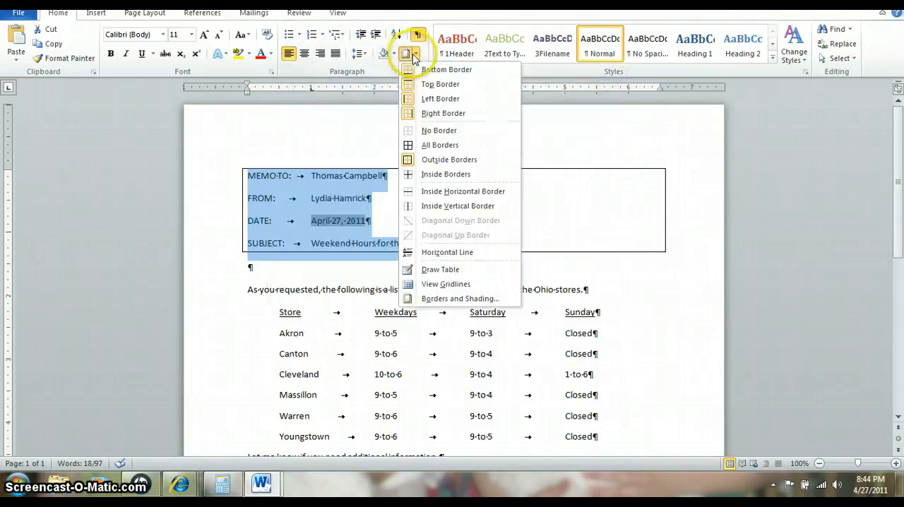
{"action": "left_click", "coordinate": [449, 300]}
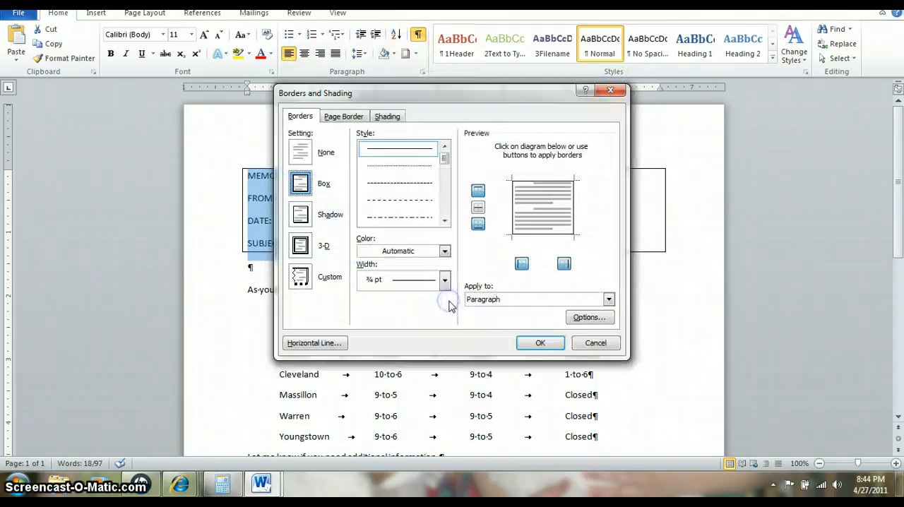
{"action": "left_click", "coordinate": [445, 280]}
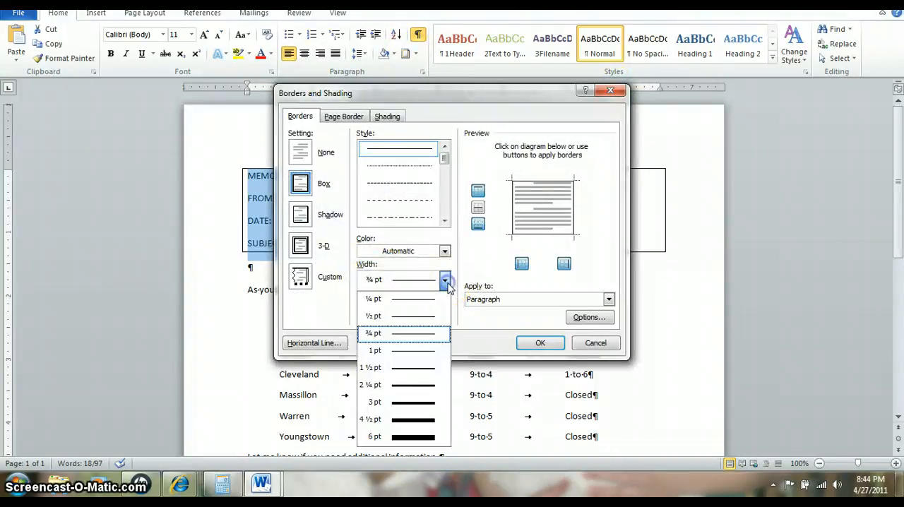
{"action": "left_click", "coordinate": [422, 337]}
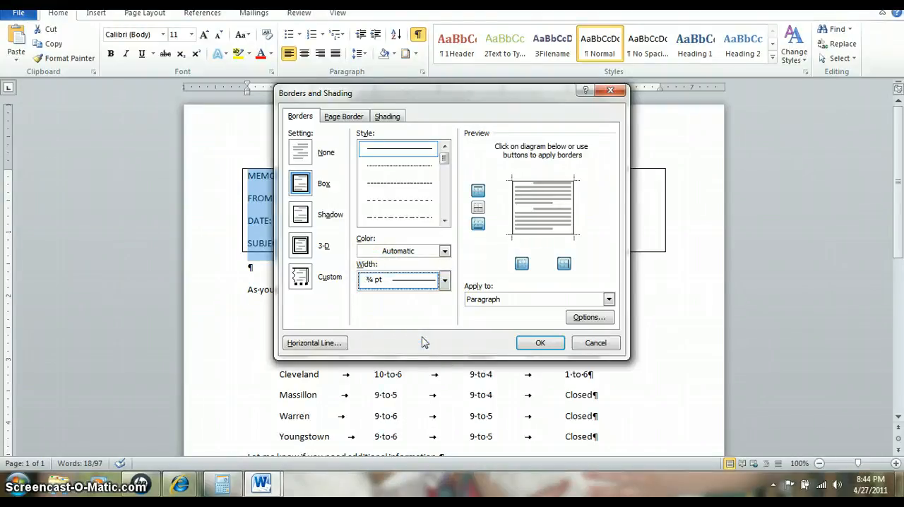
{"action": "left_click", "coordinate": [538, 343]}
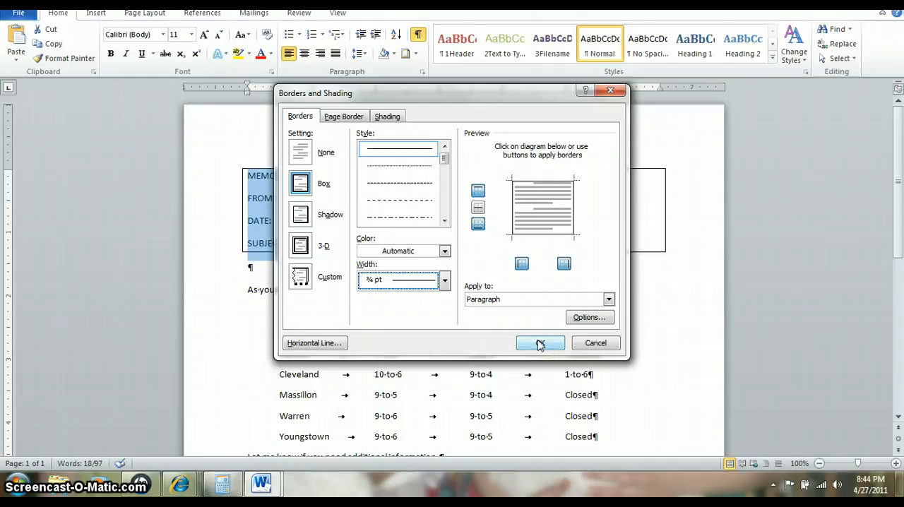
{"action": "left_click", "coordinate": [539, 343]}
{"action": "left_click", "coordinate": [458, 279]}
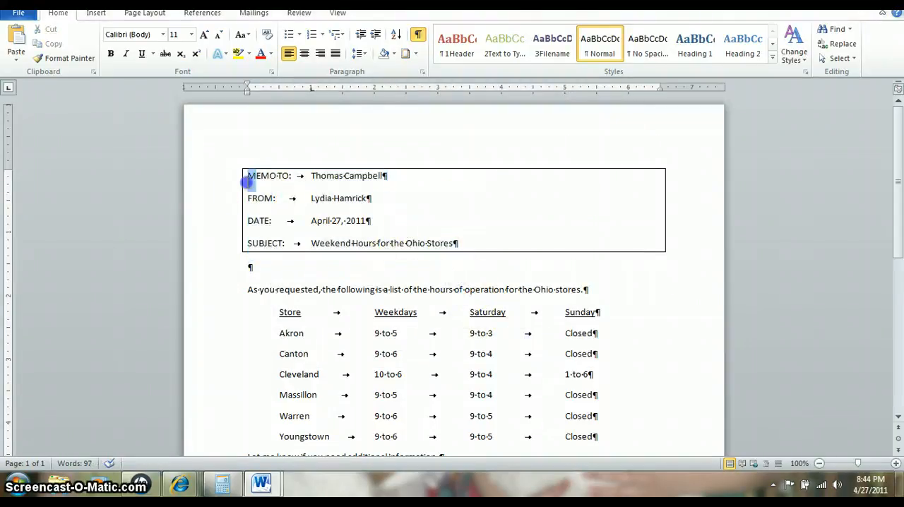
Fill the memo heading block's paragraphs with the third gray shade of the white theme color using Borders and Shading
{"action": "left_click_drag", "start_coordinate": [248, 175], "coordinate": [450, 241]}
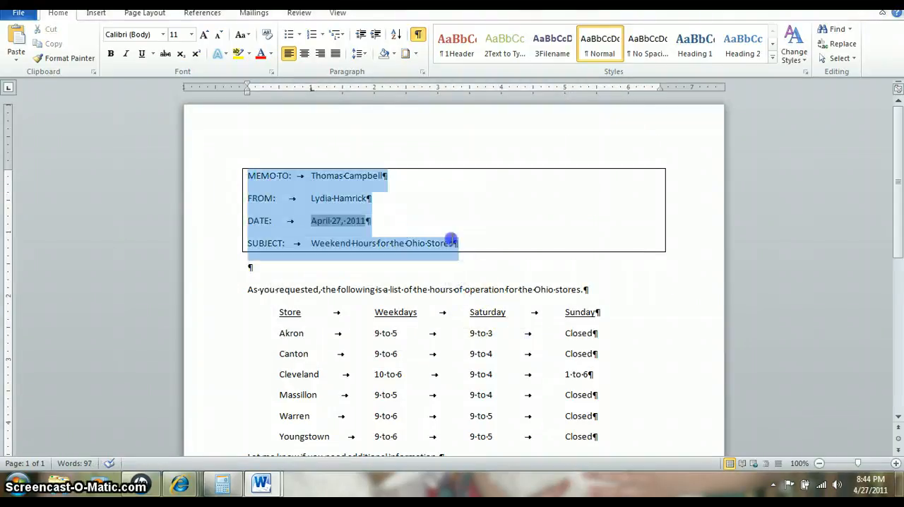
{"action": "left_click", "coordinate": [415, 54]}
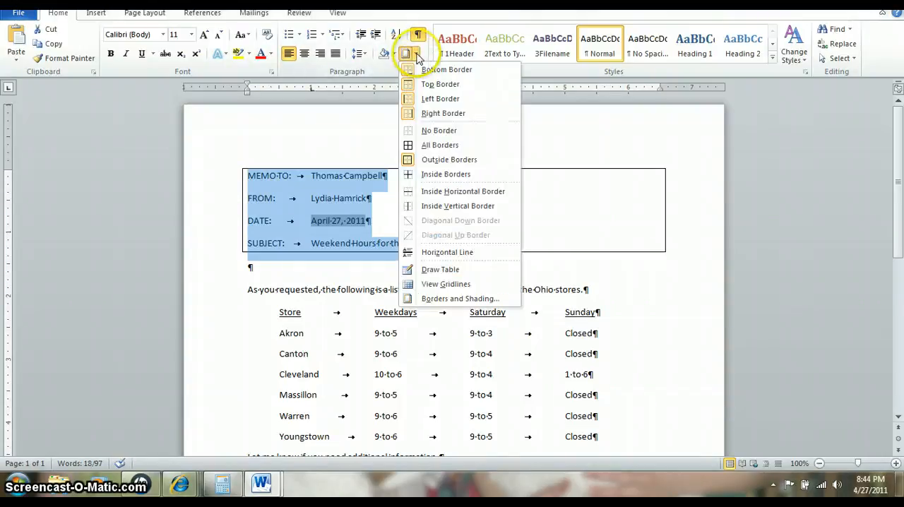
{"action": "left_click", "coordinate": [434, 300]}
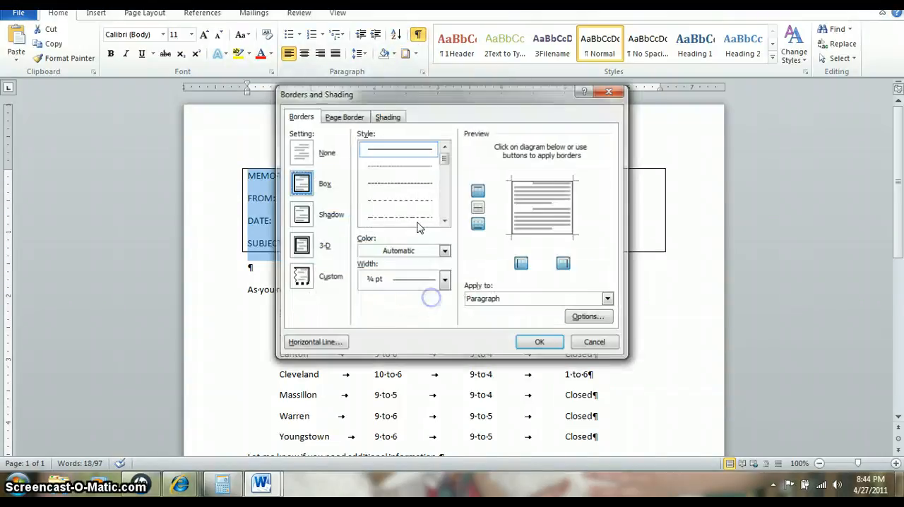
{"action": "left_click", "coordinate": [387, 117]}
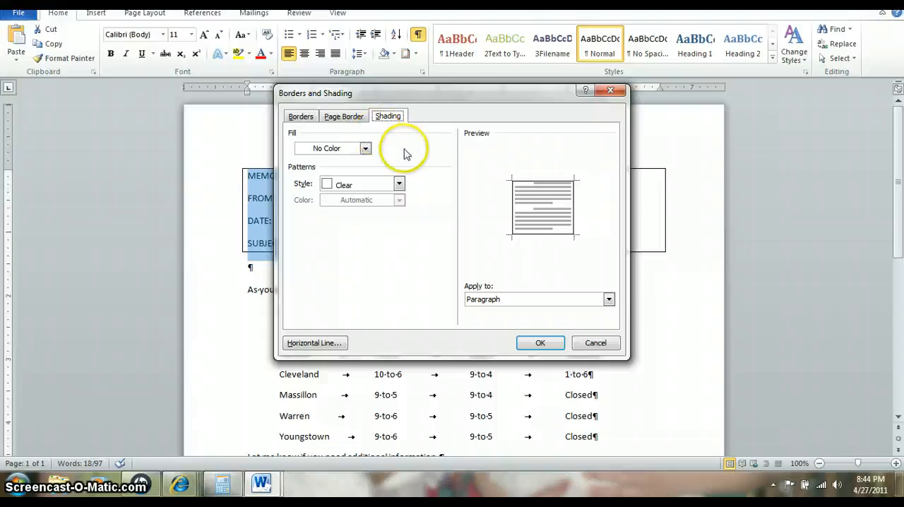
{"action": "left_click", "coordinate": [365, 150]}
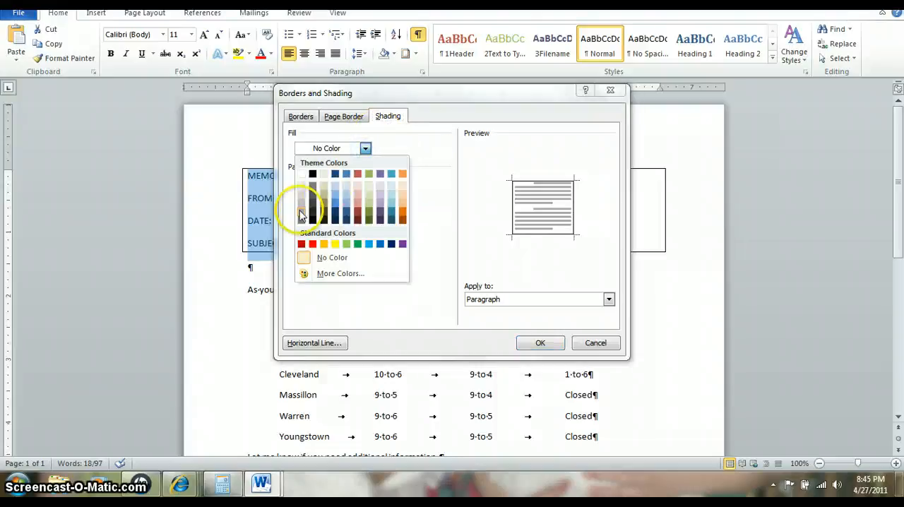
{"action": "left_click", "coordinate": [301, 212]}
{"action": "left_click", "coordinate": [365, 148]}
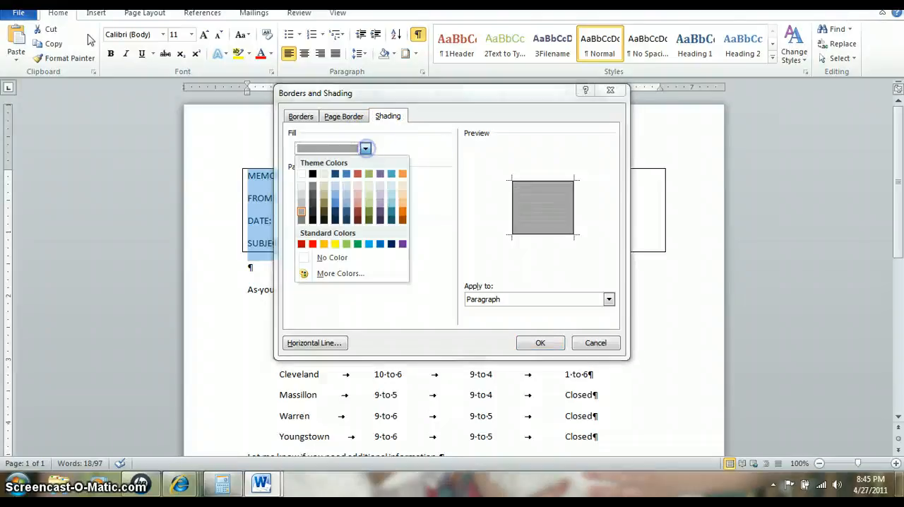
{"action": "left_click", "coordinate": [301, 206]}
{"action": "left_click", "coordinate": [540, 342]}
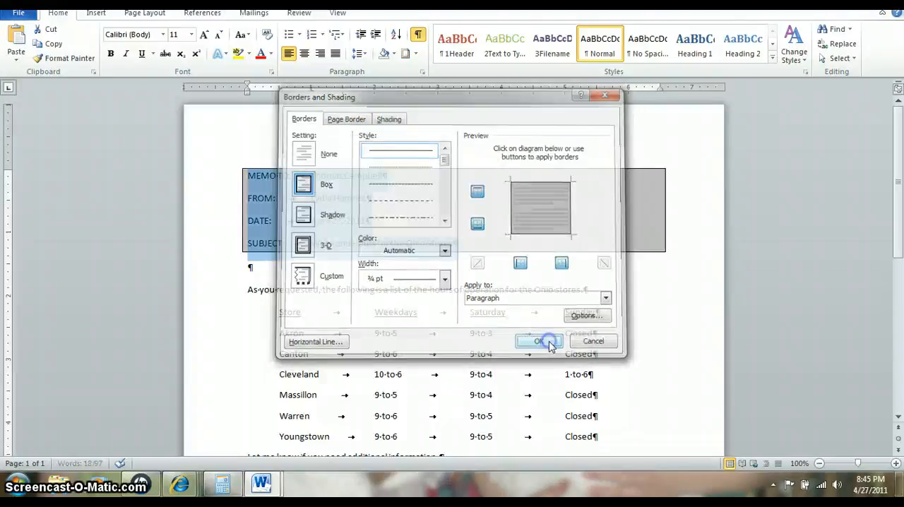
{"action": "left_click", "coordinate": [440, 289]}
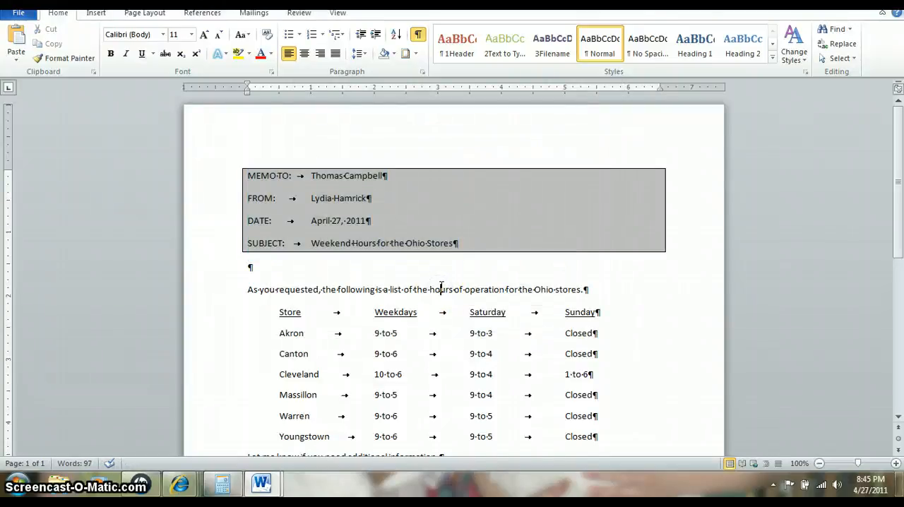
Set the spacing before the MEMO TO line to 72 pt
{"action": "left_click", "coordinate": [277, 175]}
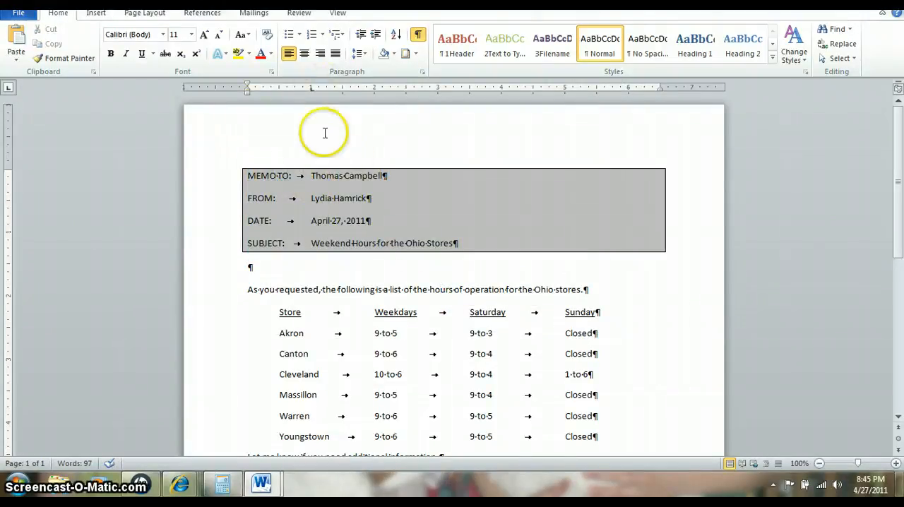
{"action": "left_click", "coordinate": [362, 55]}
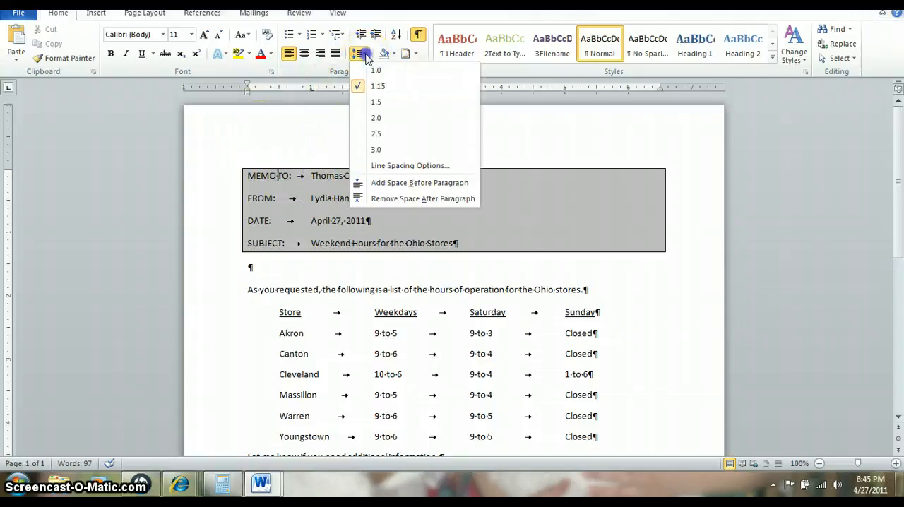
{"action": "left_click", "coordinate": [390, 167]}
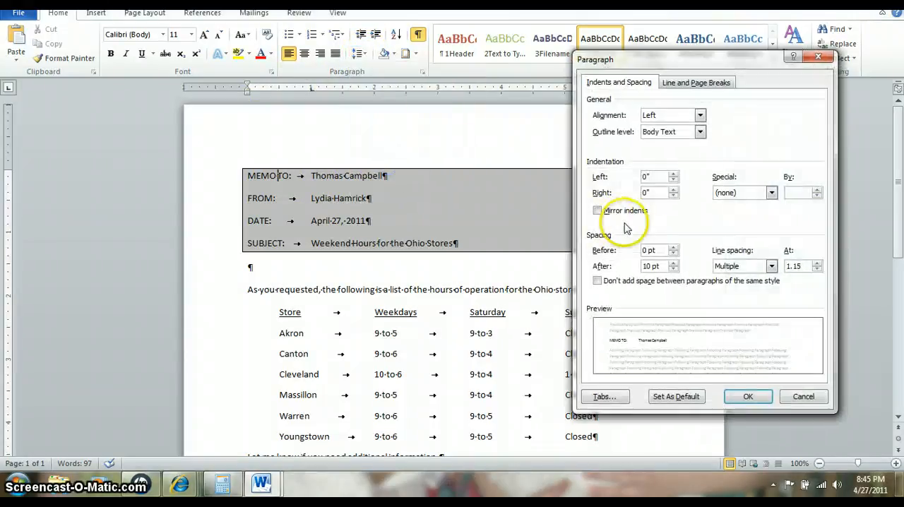
{"action": "left_click", "coordinate": [647, 250]}
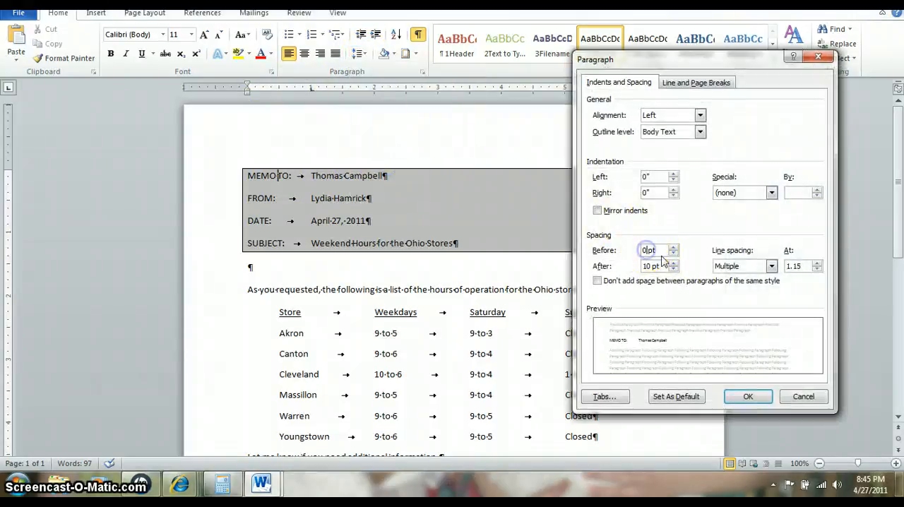
{"action": "key", "text": "BackSpace"}
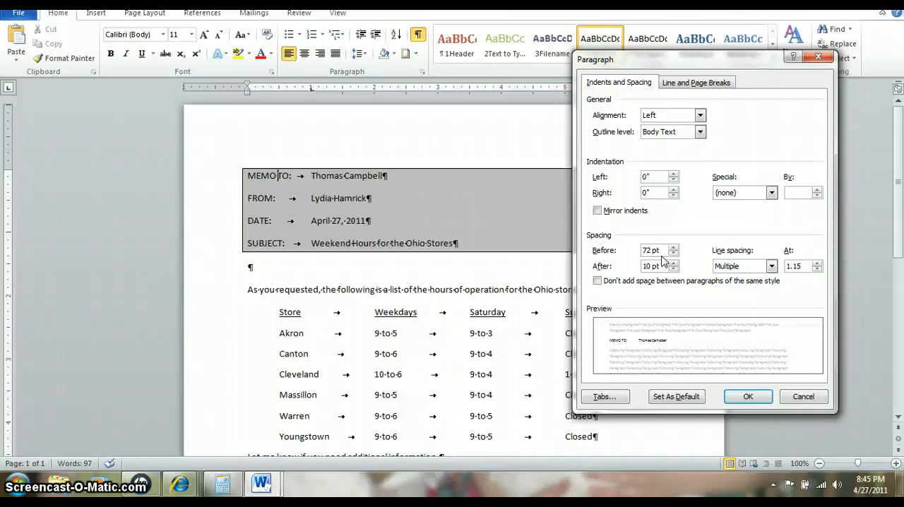
{"action": "left_click", "coordinate": [748, 396]}
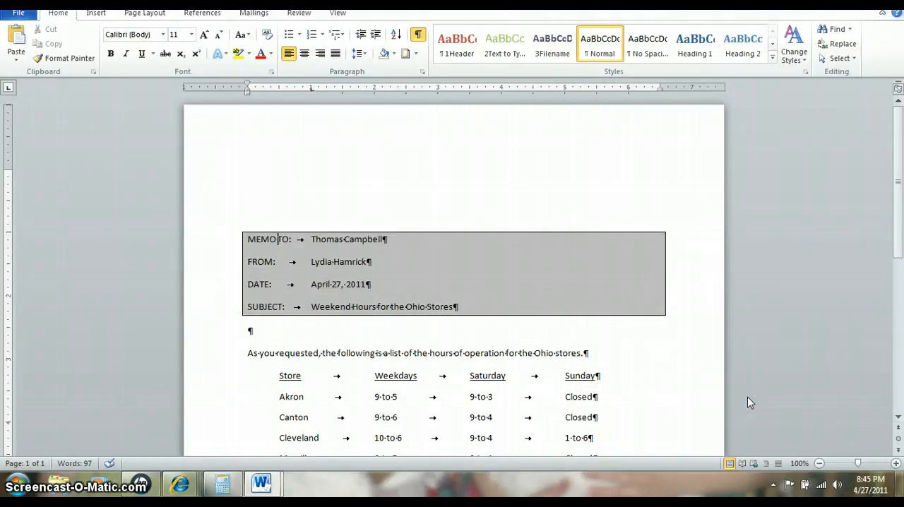
{"action": "left_click", "coordinate": [310, 239]}
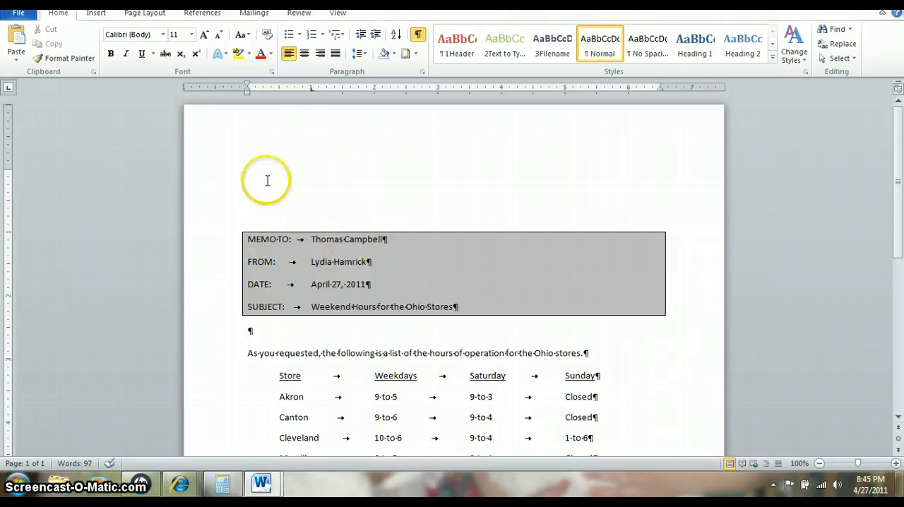
{"action": "left_click", "coordinate": [310, 240]}
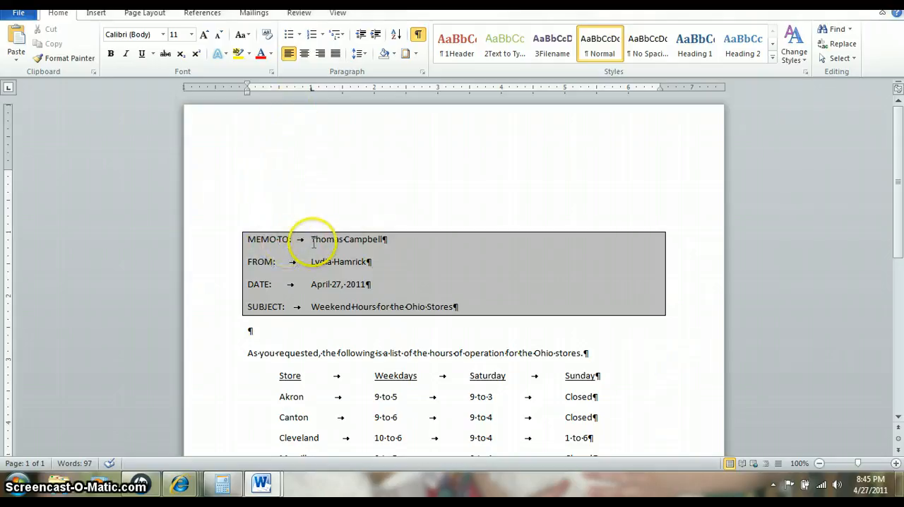
{"action": "left_click_drag", "start_coordinate": [258, 237], "coordinate": [454, 308]}
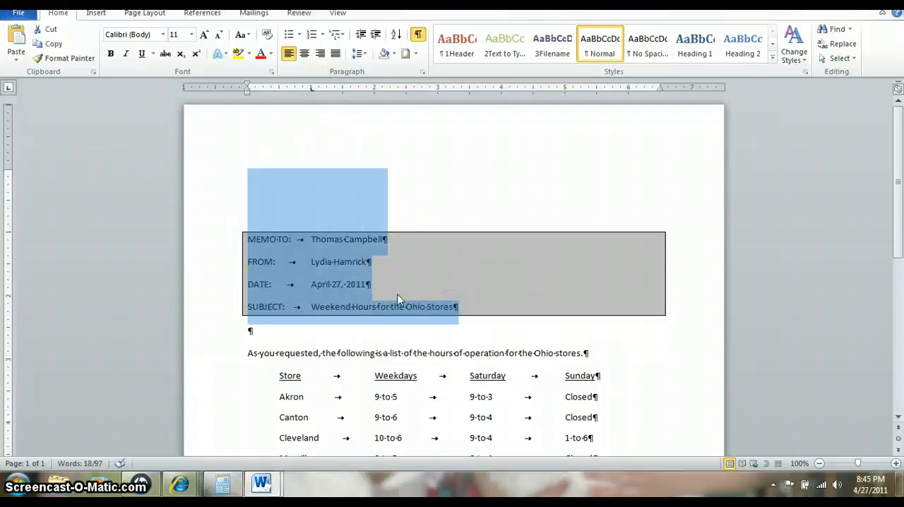
{"action": "left_click", "coordinate": [370, 290]}
{"action": "left_click_drag", "start_coordinate": [313, 241], "coordinate": [435, 303]}
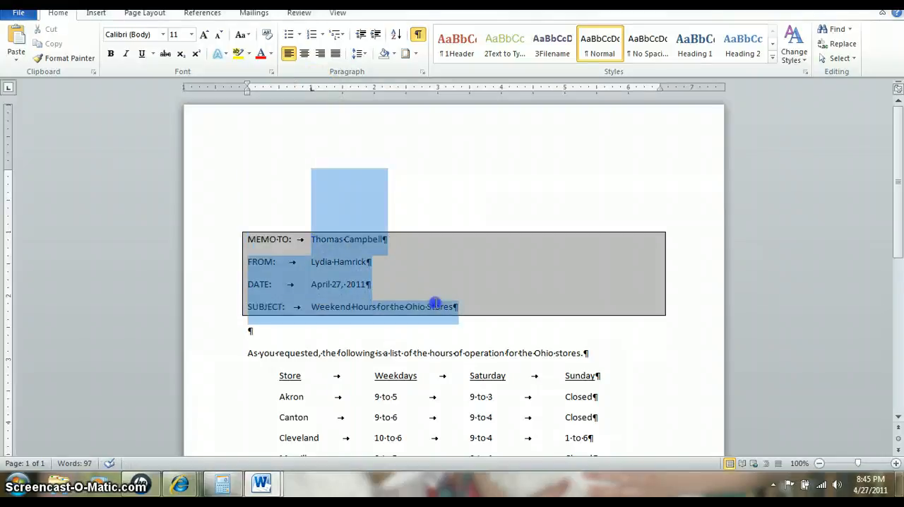
{"action": "left_click", "coordinate": [351, 264]}
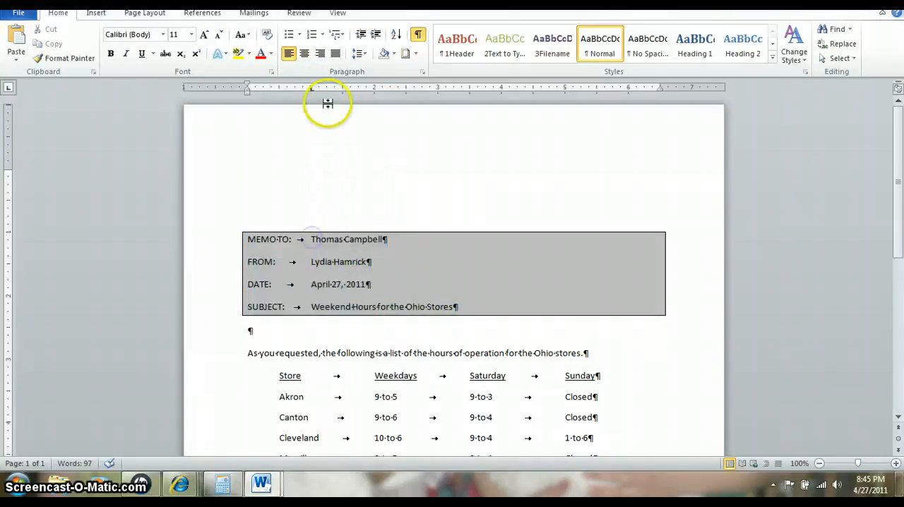
Move the tab stop to 1.25 inches in each of the MEMO TO, FROM, DATE and SUBJECT lines
{"action": "left_click_drag", "start_coordinate": [310, 90], "coordinate": [327, 95]}
{"action": "left_click", "coordinate": [311, 264]}
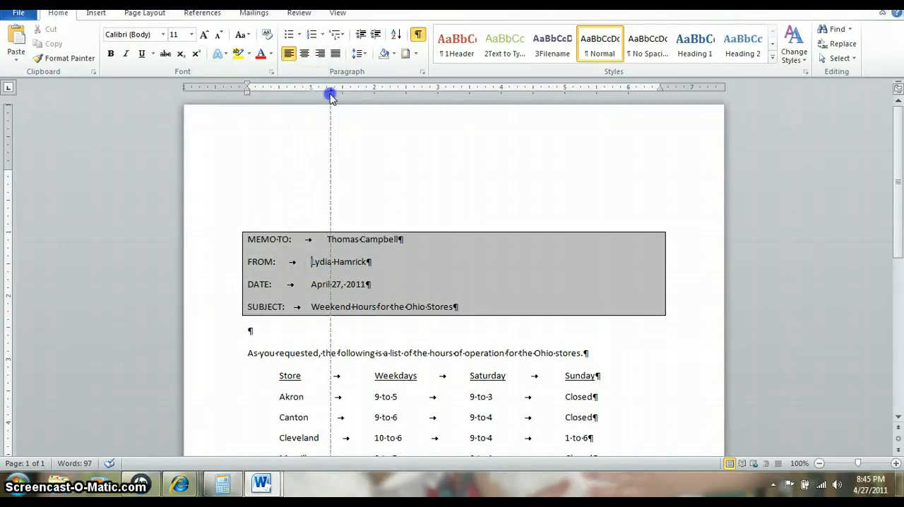
{"action": "left_click_drag", "start_coordinate": [327, 93], "coordinate": [327, 94]}
{"action": "left_click", "coordinate": [311, 284]}
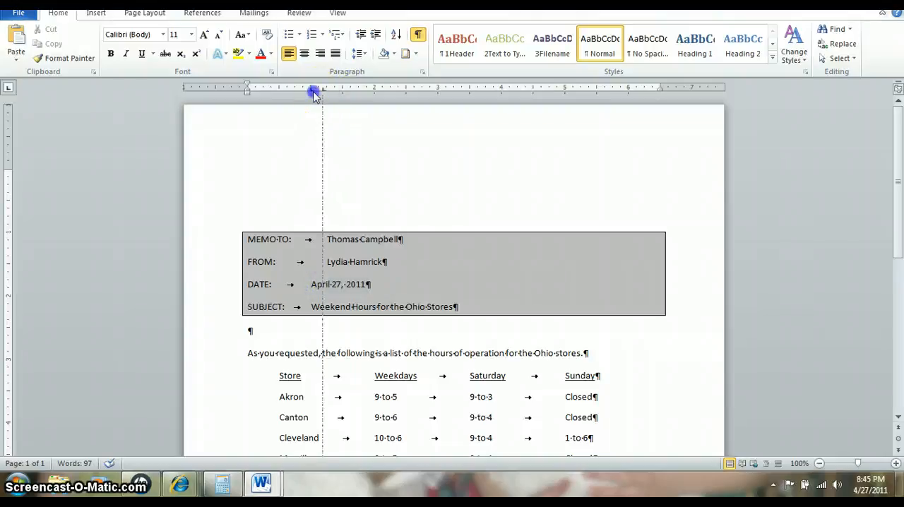
{"action": "left_click", "coordinate": [312, 283]}
{"action": "left_click_drag", "start_coordinate": [315, 91], "coordinate": [326, 90]}
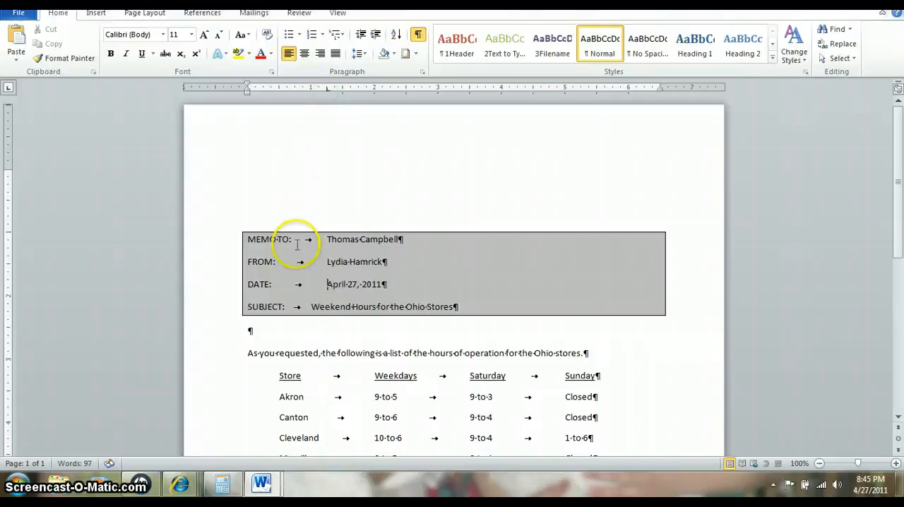
{"action": "left_click", "coordinate": [311, 306]}
{"action": "left_click_drag", "start_coordinate": [315, 92], "coordinate": [326, 92]}
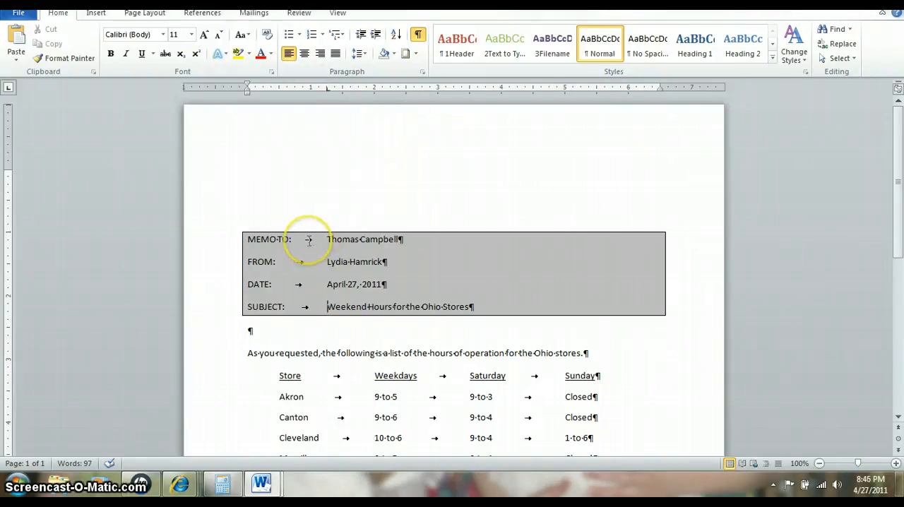
Add a bar tab at 1 inch to the SUBJECT line
{"action": "double_click", "coordinate": [328, 90]}
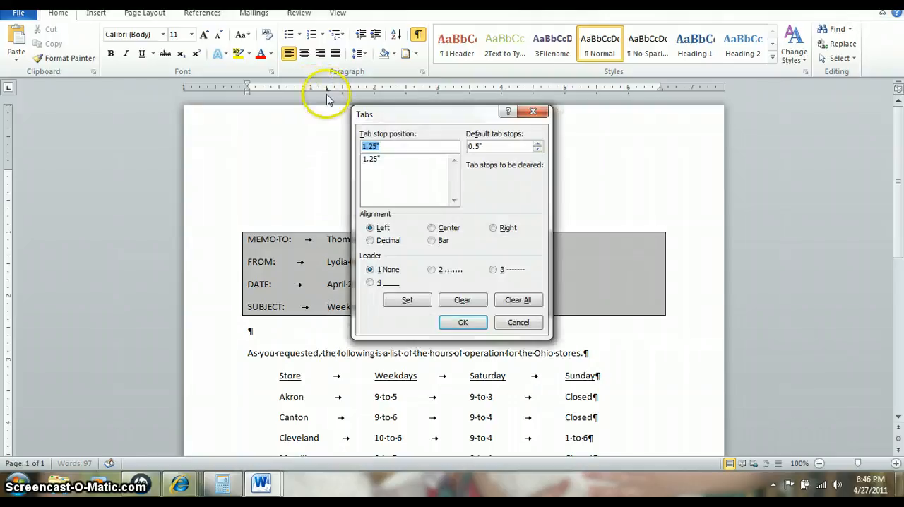
{"action": "left_click", "coordinate": [370, 144]}
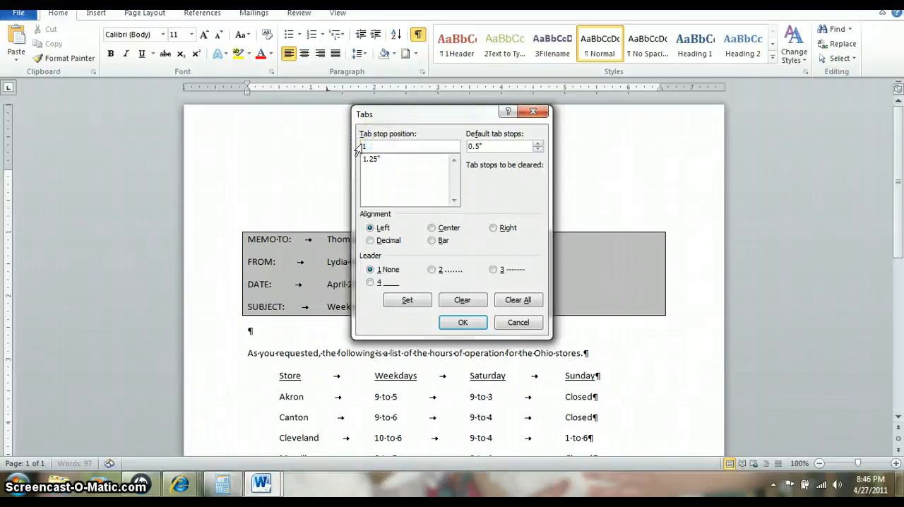
{"action": "left_click", "coordinate": [432, 240]}
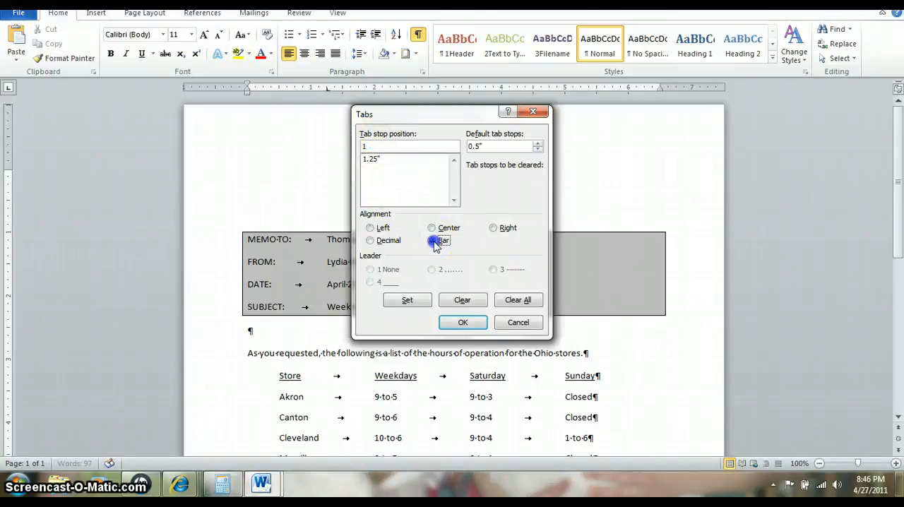
{"action": "left_click", "coordinate": [461, 323]}
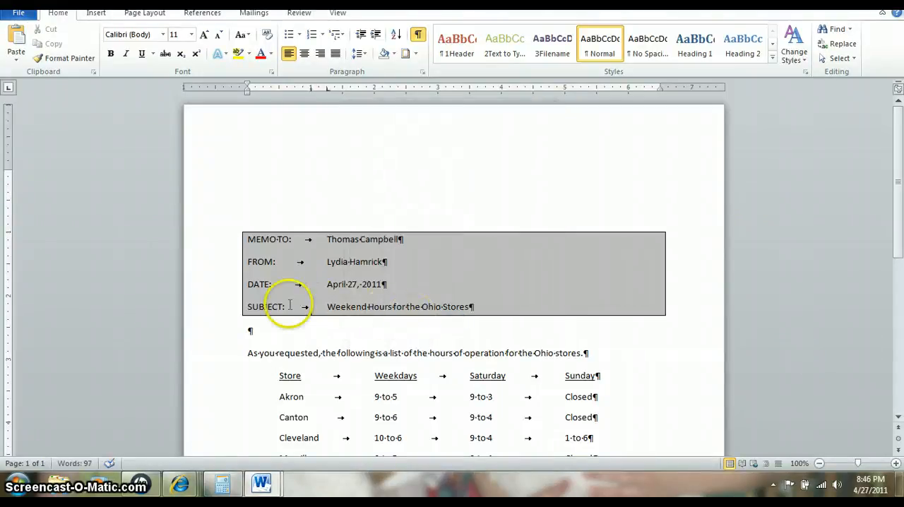
Add a bar tab at 1 inch to all four memo heading lines, from MEMO TO through SUBJECT
{"action": "left_click_drag", "start_coordinate": [249, 239], "coordinate": [314, 305]}
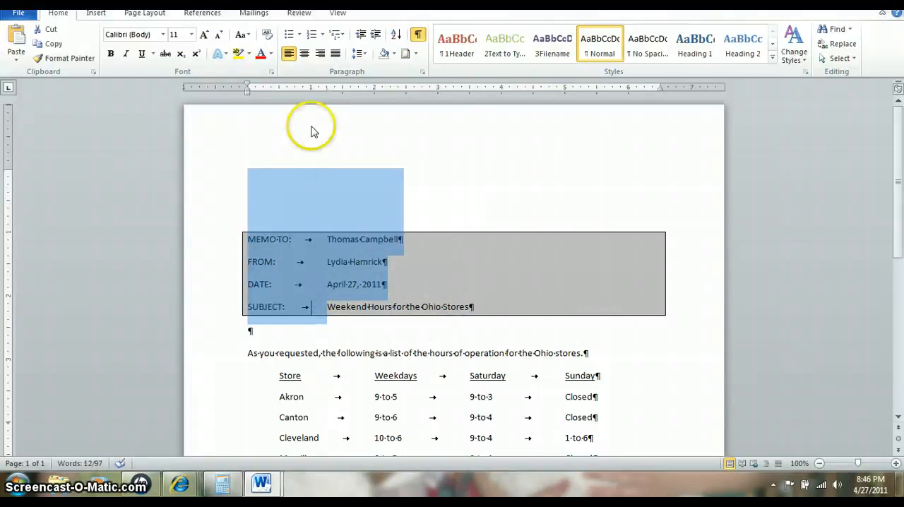
{"action": "double_click", "coordinate": [315, 88]}
{"action": "type", "text": "1"}
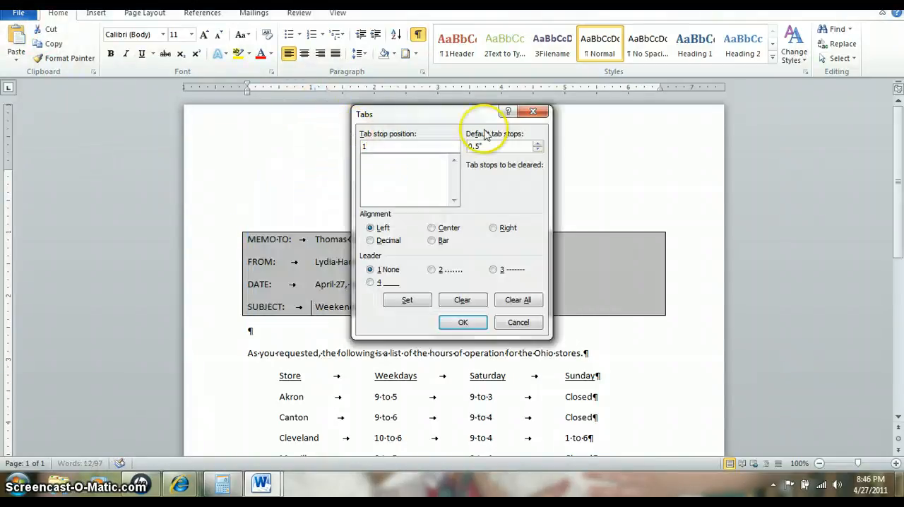
{"action": "left_click", "coordinate": [432, 241]}
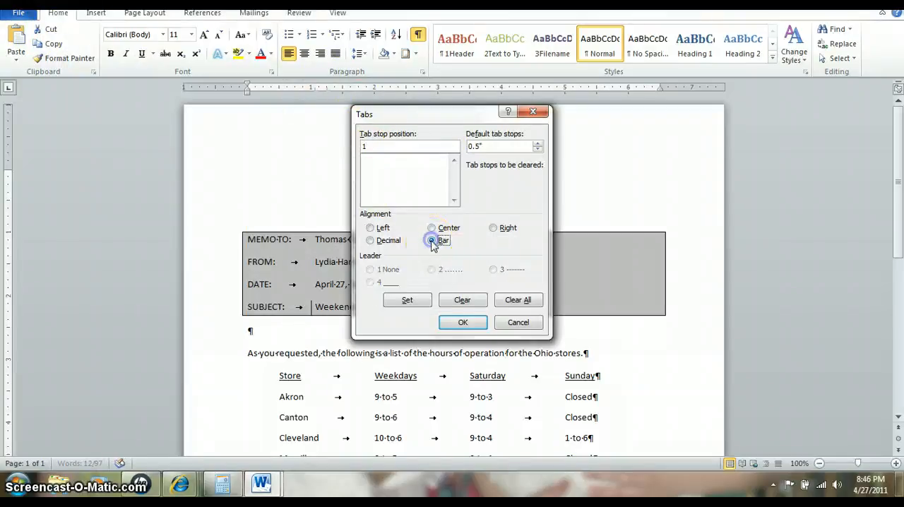
{"action": "left_click", "coordinate": [462, 322]}
{"action": "left_click", "coordinate": [371, 302]}
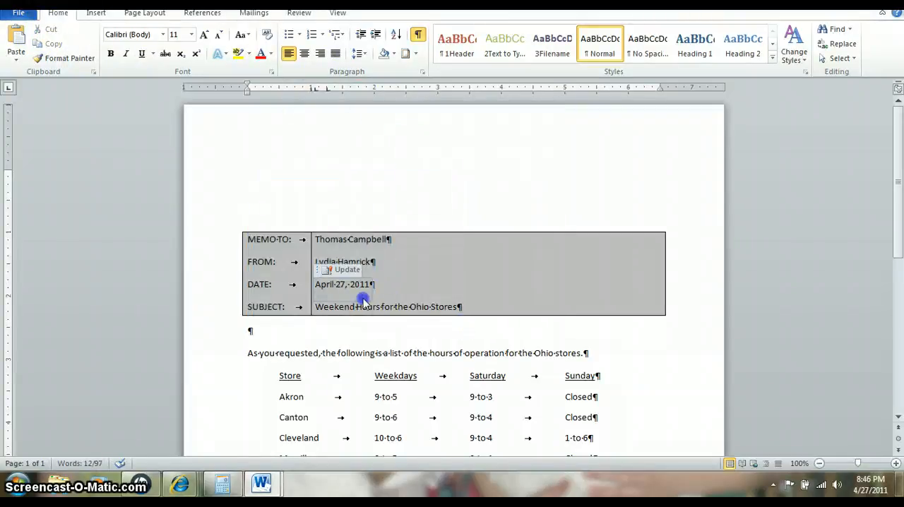
{"action": "left_click", "coordinate": [323, 262]}
{"action": "left_click", "coordinate": [318, 209]}
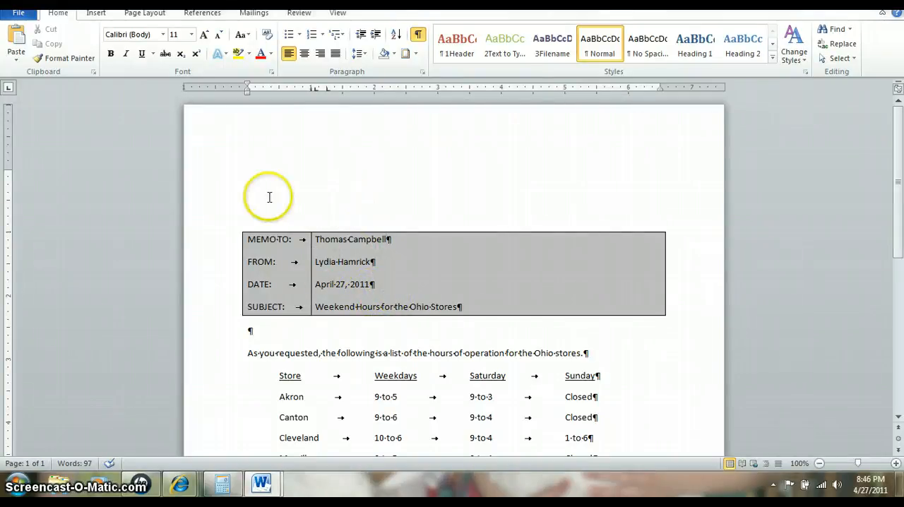
Make the MEMO TO:, FROM:, DATE: and SUBJECT: labels in the memo heading bold
{"action": "left_click_drag", "start_coordinate": [261, 224], "coordinate": [292, 239]}
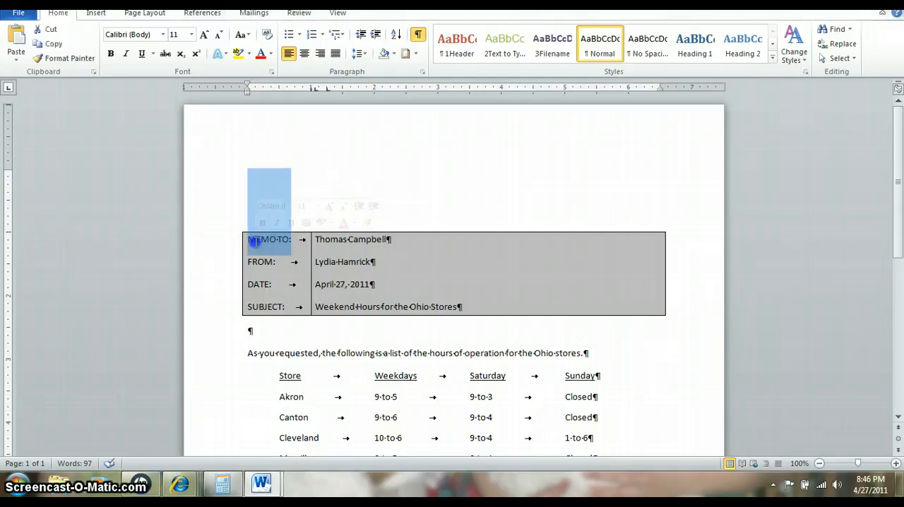
{"action": "left_click", "coordinate": [113, 55]}
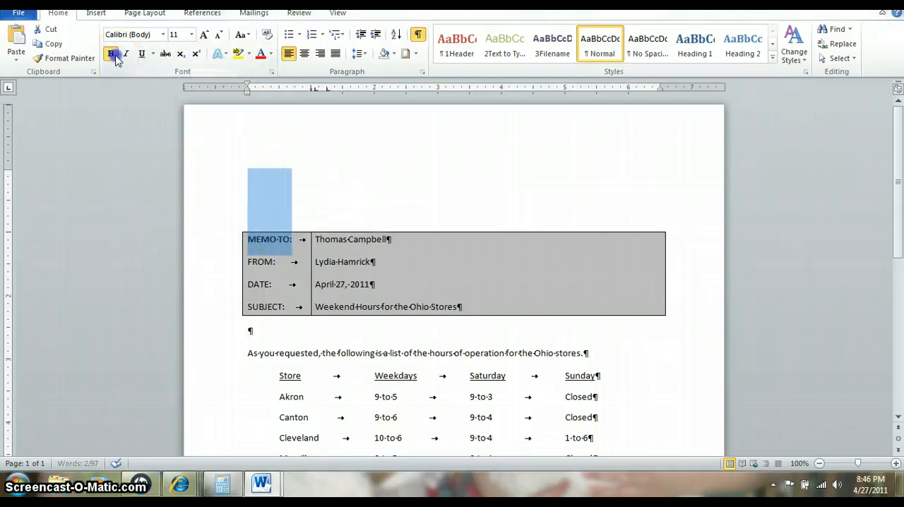
{"action": "mouse_move", "coordinate": [274, 264]}
{"action": "left_mouse_down"}
{"action": "mouse_move", "coordinate": [250, 262]}
{"action": "mouse_move", "coordinate": [270, 280]}
{"action": "mouse_move", "coordinate": [267, 306]}
{"action": "mouse_move", "coordinate": [244, 308]}
{"action": "mouse_move", "coordinate": [261, 286]}
{"action": "mouse_move", "coordinate": [247, 286]}
{"action": "mouse_move", "coordinate": [276, 257]}
{"action": "left_mouse_up"}
{"action": "left_click", "coordinate": [271, 303]}
{"action": "left_click", "coordinate": [111, 56]}
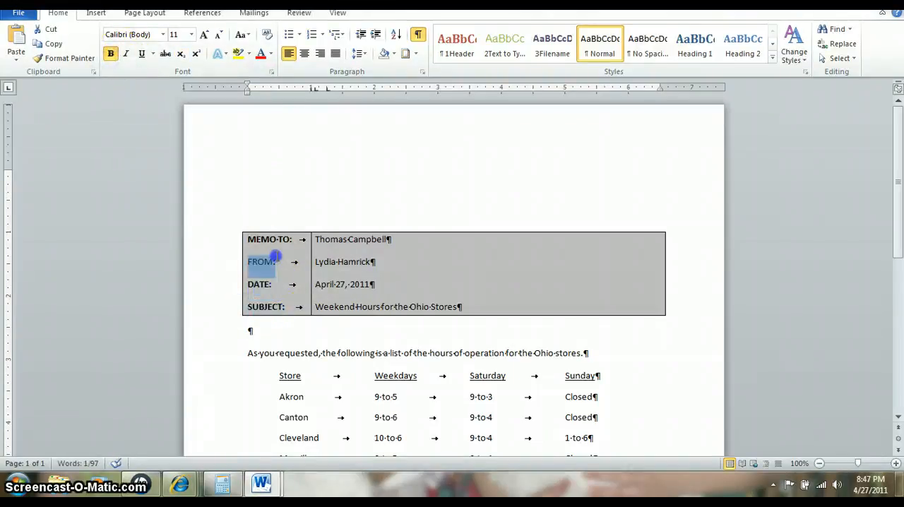
{"action": "left_click", "coordinate": [111, 54]}
{"action": "left_click", "coordinate": [336, 264]}
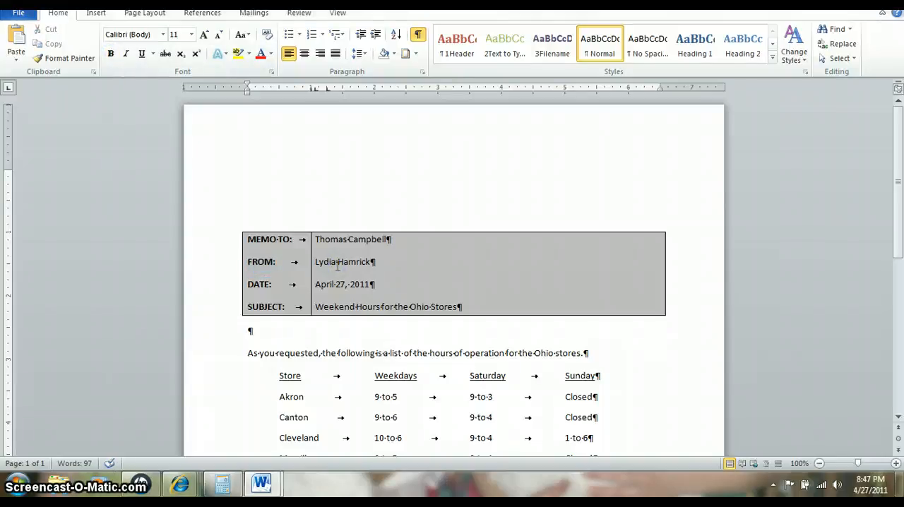
Sort the store rows from Akron through Youngstown by paragraph text in ascending order, with no header row
{"action": "scroll", "coordinate": [404, 289], "scroll_direction": "down", "scroll_amount": 3}
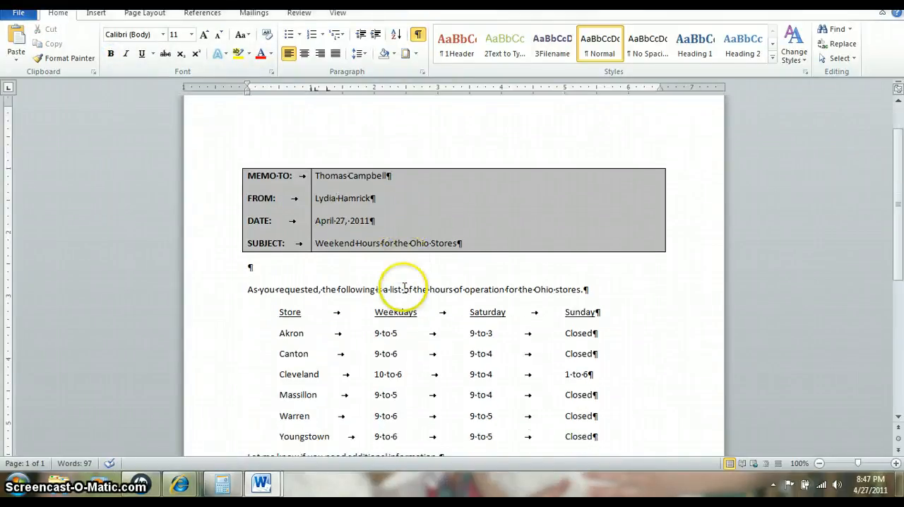
{"action": "left_click_drag", "start_coordinate": [269, 302], "coordinate": [600, 405]}
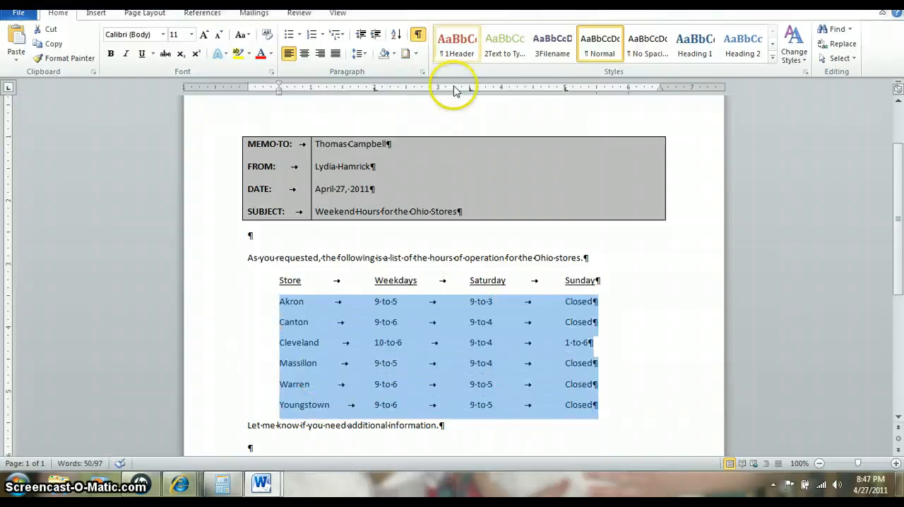
{"action": "left_click", "coordinate": [396, 35]}
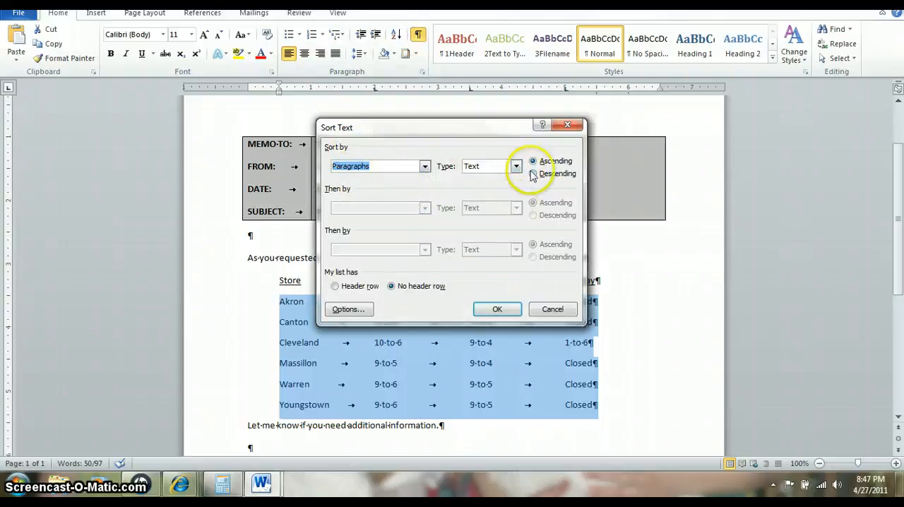
{"action": "left_click", "coordinate": [491, 311]}
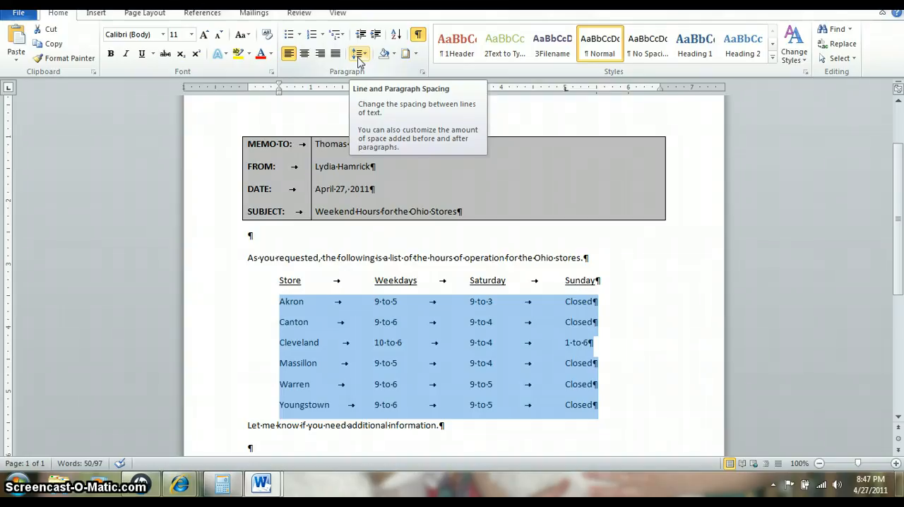
Set the line spacing of the store rows from Akron through Youngstown to 1.5
{"action": "left_click", "coordinate": [285, 307]}
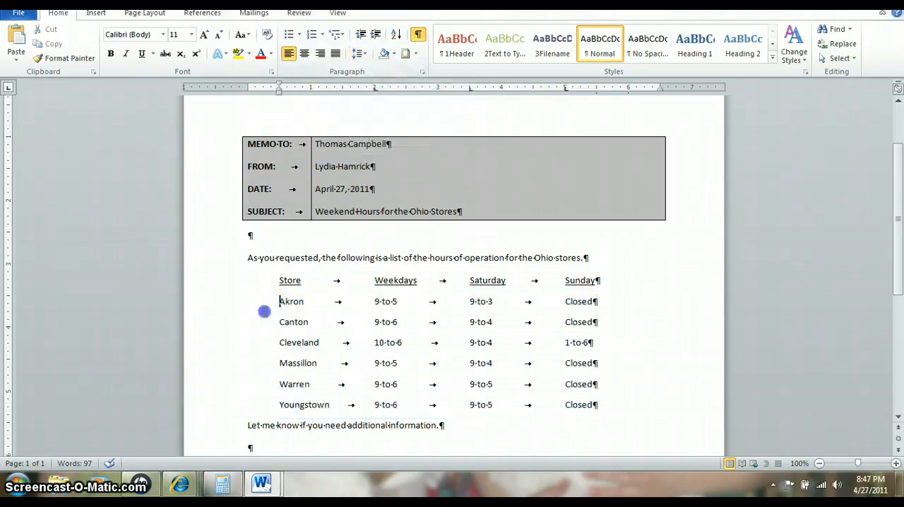
{"action": "double_click", "coordinate": [275, 302]}
{"action": "left_click_drag", "start_coordinate": [276, 302], "coordinate": [597, 408]}
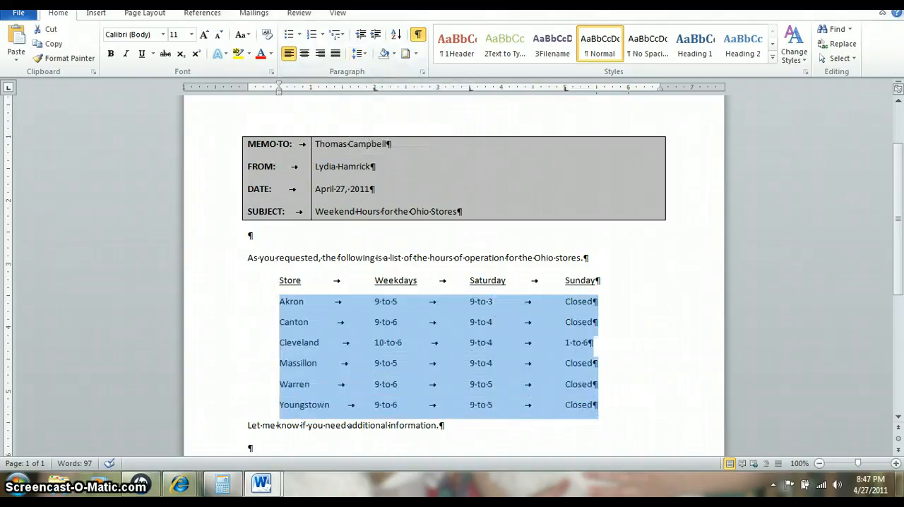
{"action": "left_click", "coordinate": [359, 54]}
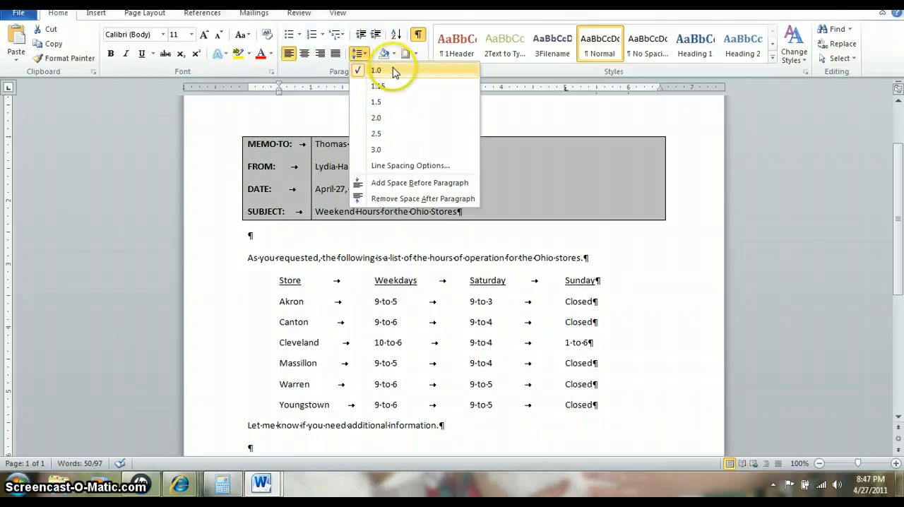
{"action": "left_click", "coordinate": [313, 78]}
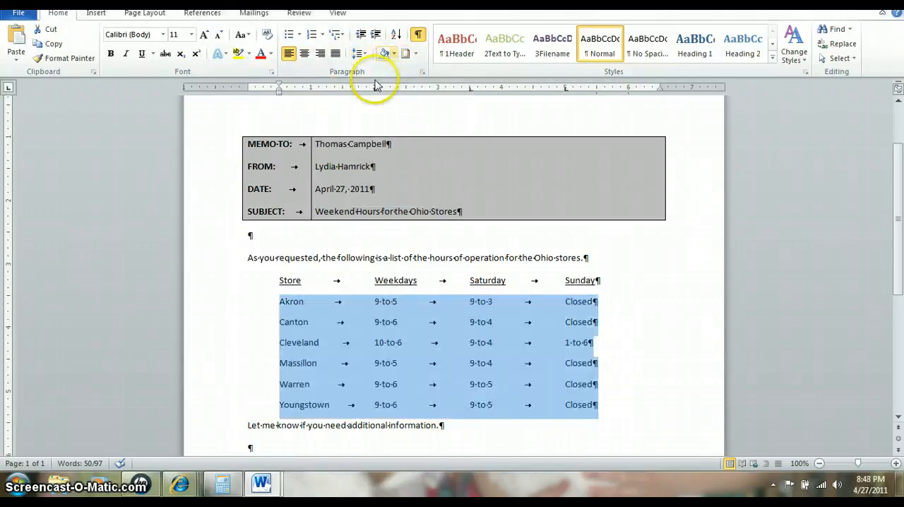
{"action": "left_click", "coordinate": [365, 56]}
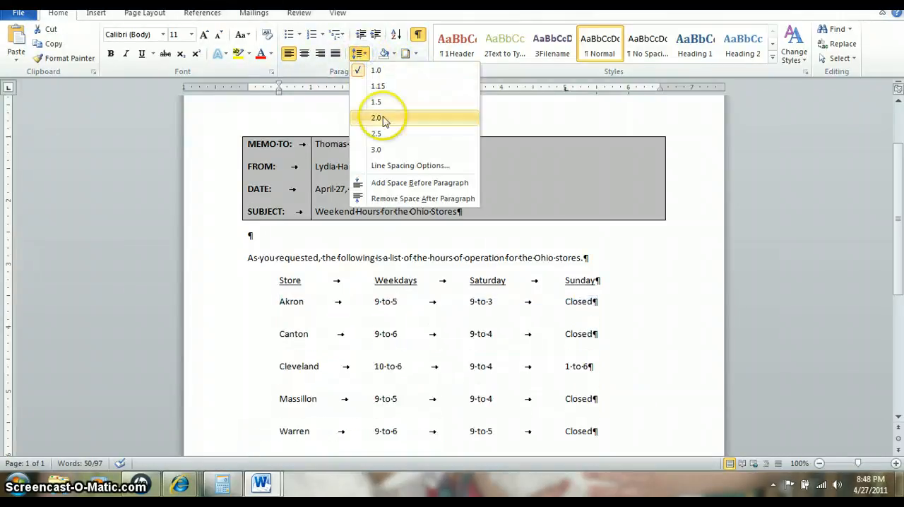
{"action": "left_click", "coordinate": [372, 104]}
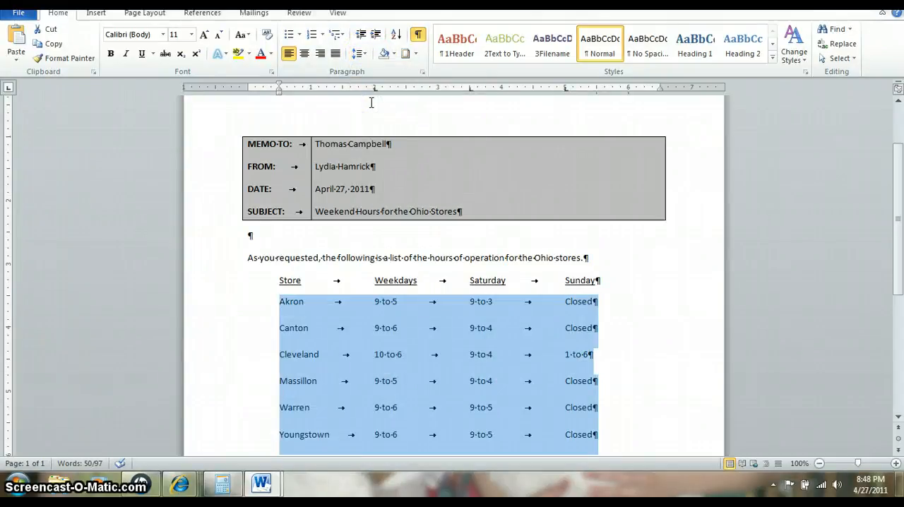
{"action": "left_click", "coordinate": [372, 211]}
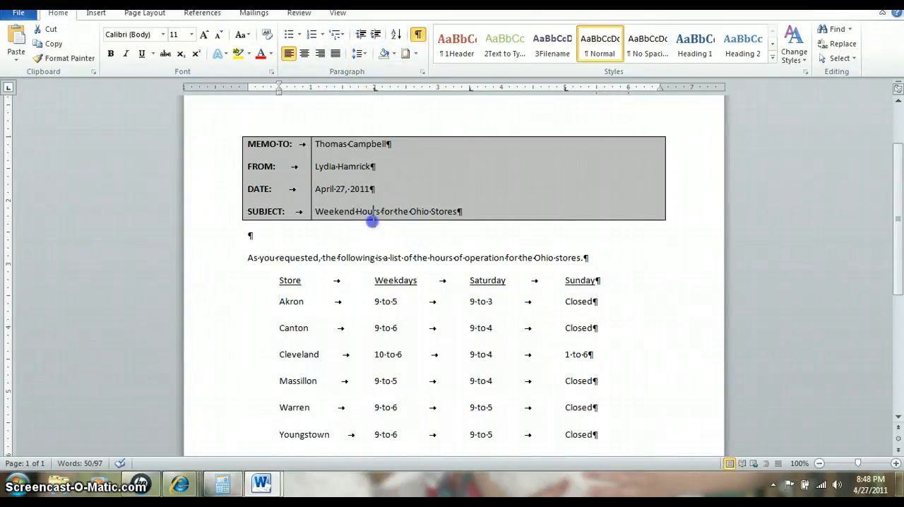
Add the reference initials ks below the closing line and undo their automatic capitalization
{"action": "scroll", "coordinate": [395, 297], "scroll_direction": "down", "scroll_amount": 3}
{"action": "left_click", "coordinate": [449, 366]}
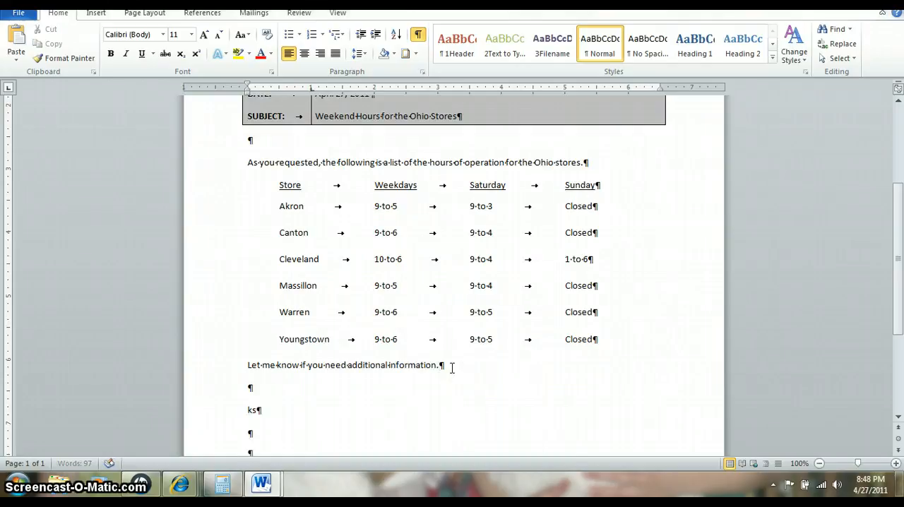
{"action": "key", "text": "Return"}
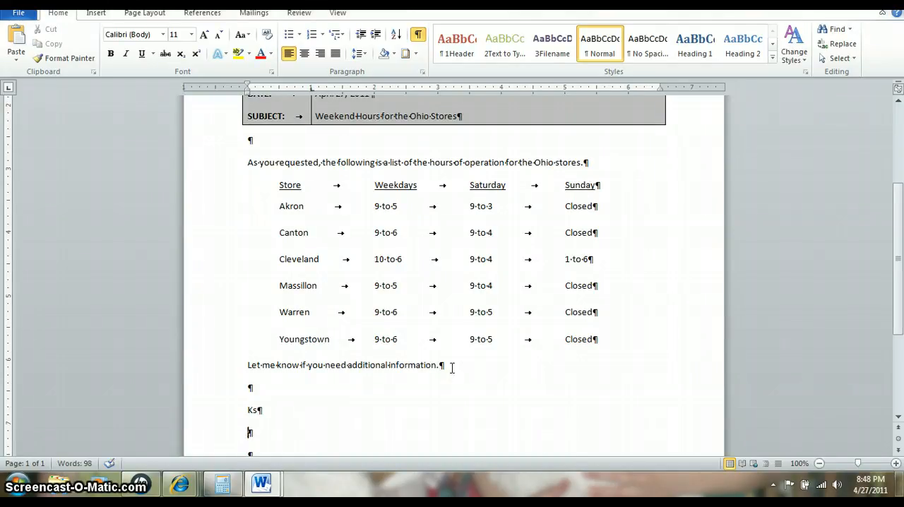
{"action": "mouse_move", "coordinate": [252, 413]}
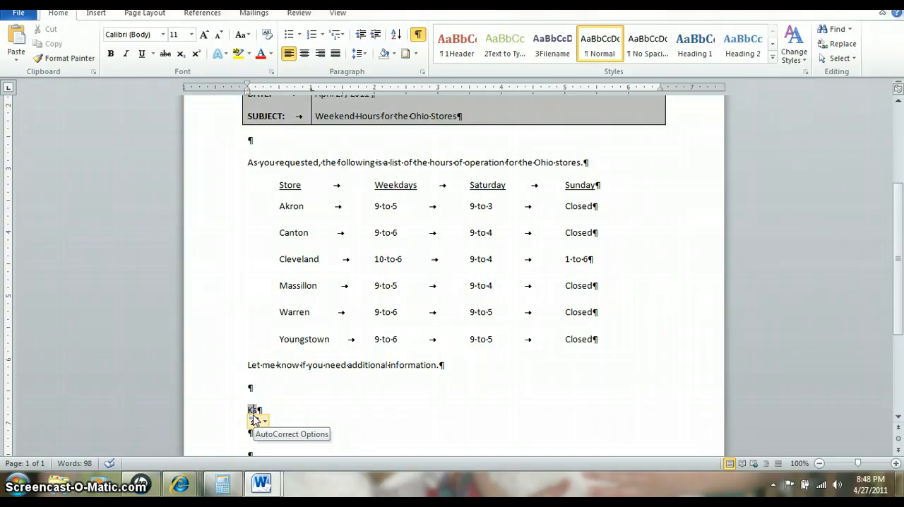
{"action": "left_click", "coordinate": [264, 422]}
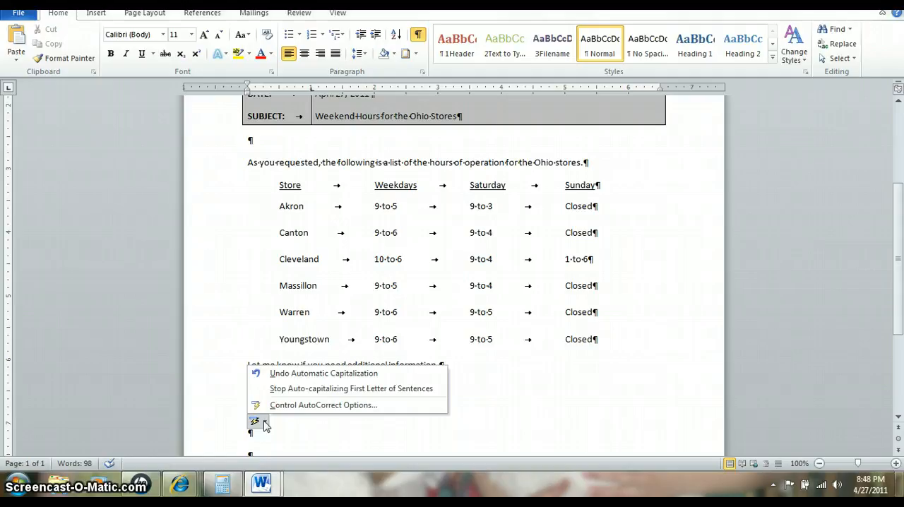
{"action": "left_click", "coordinate": [288, 373]}
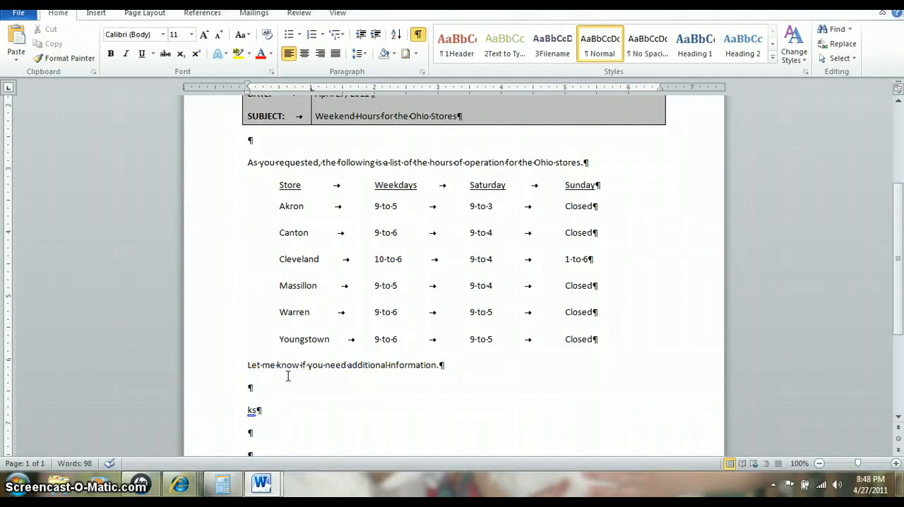
{"action": "scroll", "coordinate": [288, 376], "scroll_direction": "down", "scroll_amount": 3}
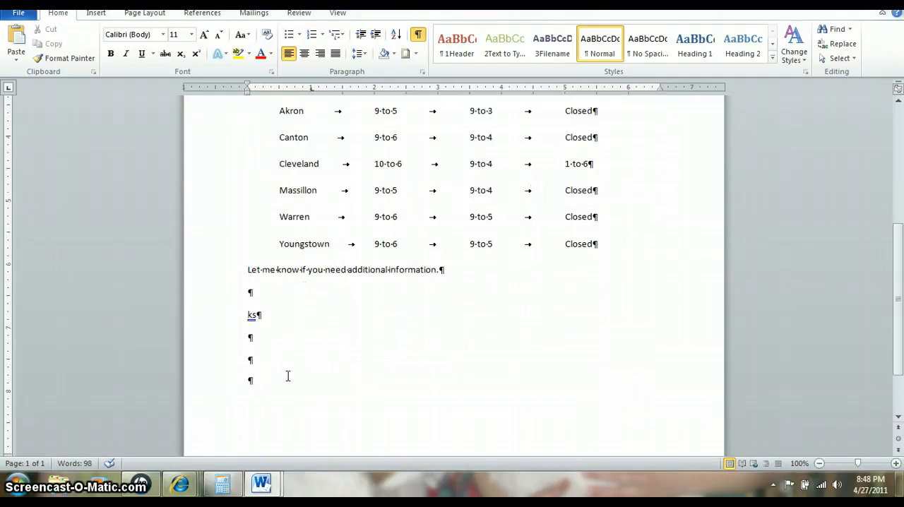
{"action": "scroll", "coordinate": [287, 377], "scroll_direction": "up", "scroll_amount": 9}
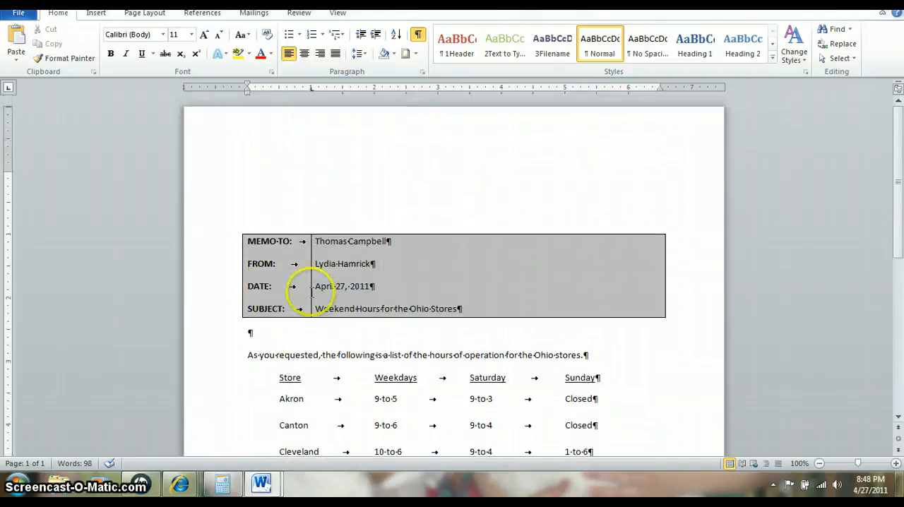